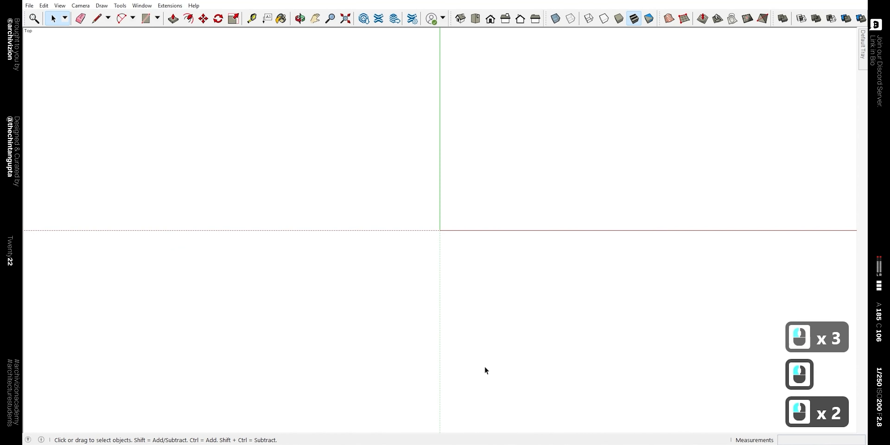
# Draw an upright rectangle from the origin, standing on the red axis and facing the green axis
pyautogui.moveTo(487, 371); pyautogui.dragTo(408, 147, button='middle')
pyautogui.press('r')
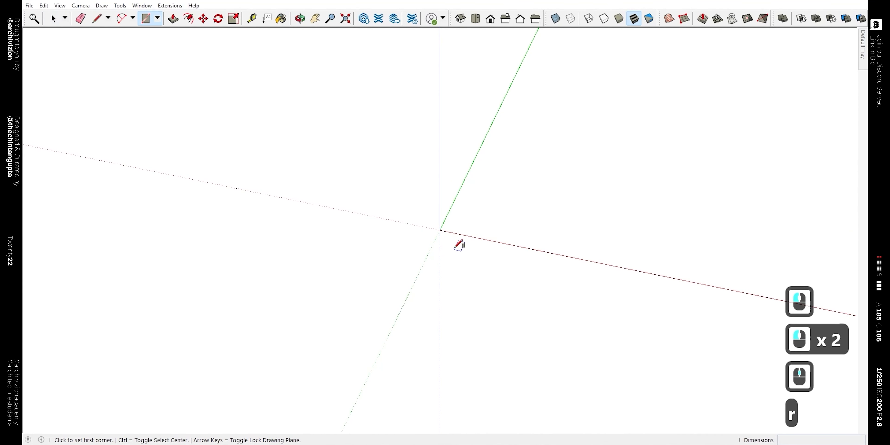
pyautogui.press('Left')
pyautogui.click(439, 229)
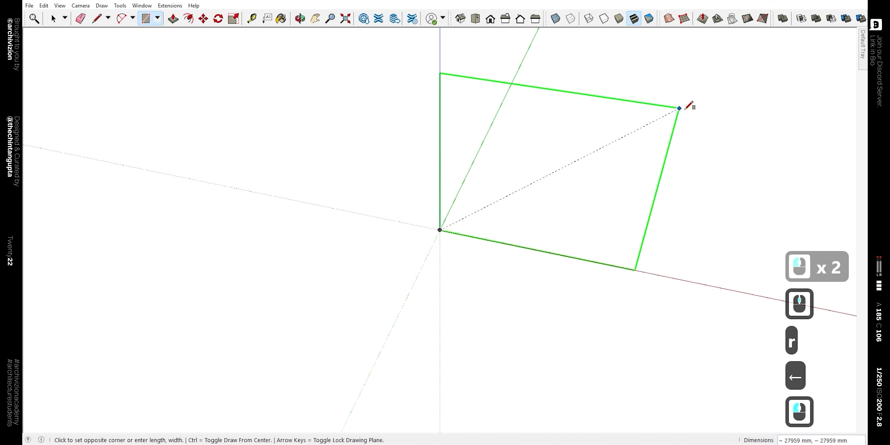
pyautogui.click(756, 91)
pyautogui.moveTo(393, 270); pyautogui.dragTo(451, 247, button='middle')
pyautogui.scroll(2, 434, 255)
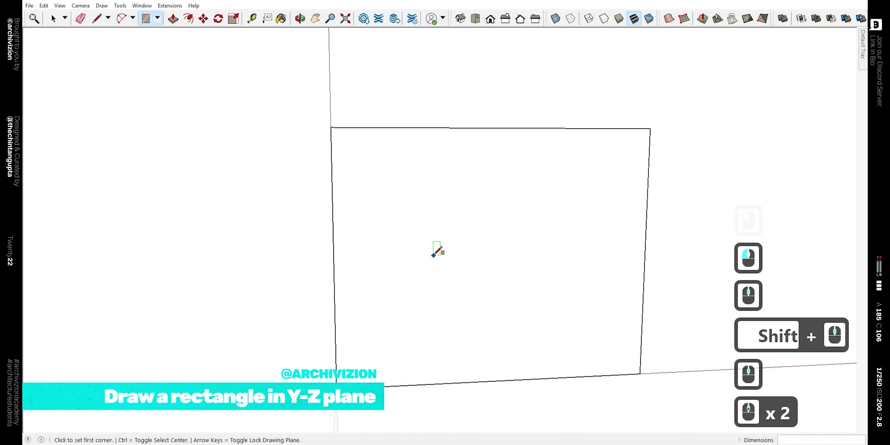
# Draw a curved arc from the midpoint of the rectangle's upper edge down to a point near its left edge
pyautogui.press('a')
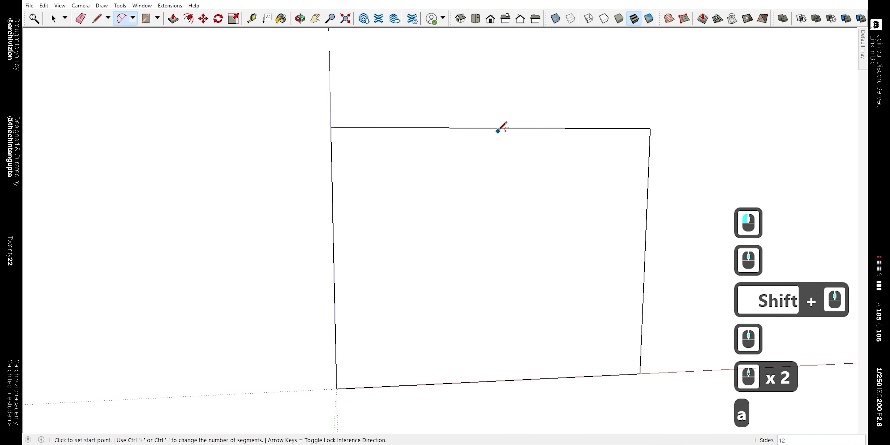
pyautogui.click(496, 128)
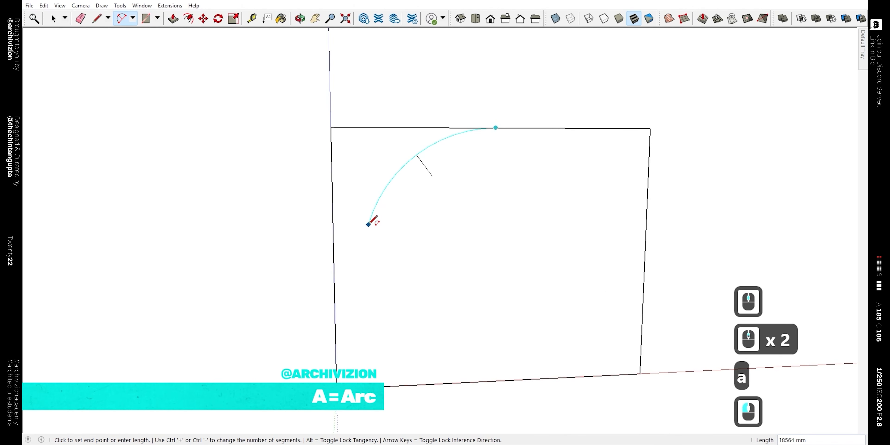
pyautogui.click(353, 222)
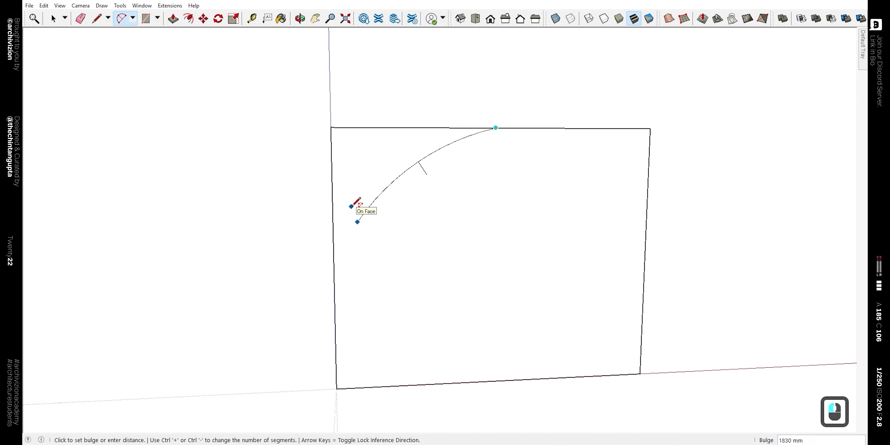
# Draw a second arc with a bulge of about 290 mm joining the rectangle's left edge to the first arc's lower end
pyautogui.click(334, 282)
pyautogui.click(357, 222)
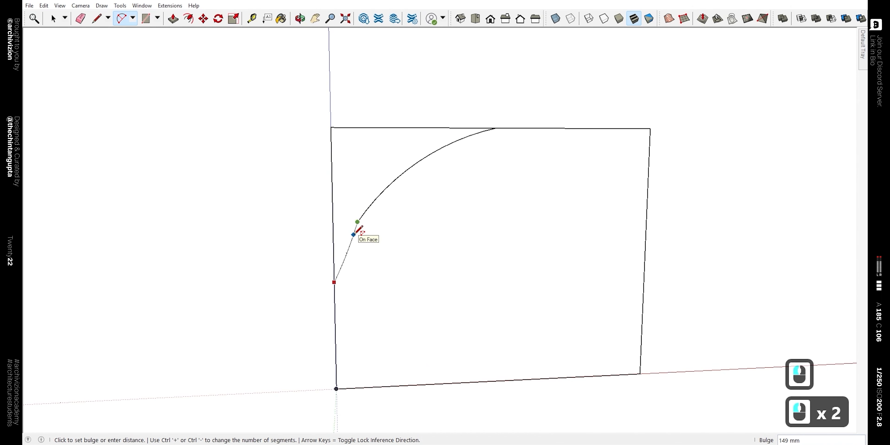
pyautogui.scroll(9, 356, 229)
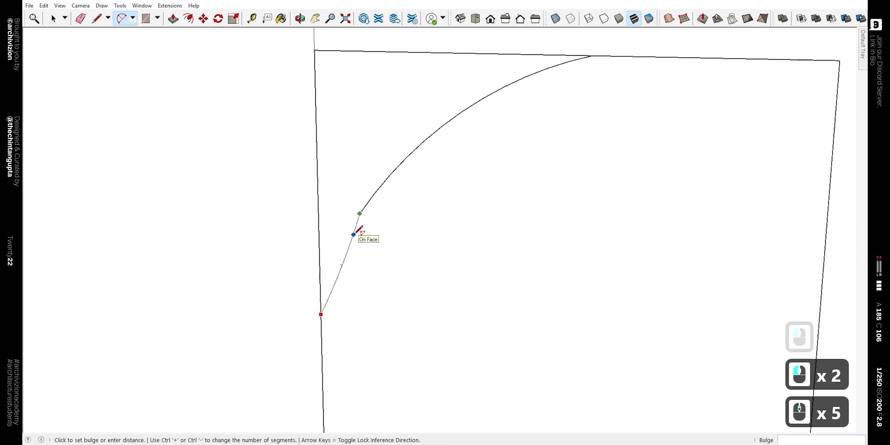
pyautogui.click(349, 224)
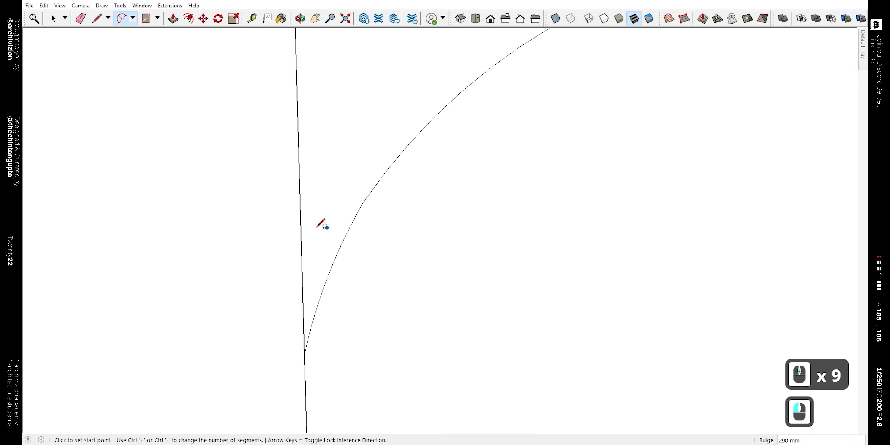
pyautogui.press('space')
pyautogui.click(259, 236)
pyautogui.scroll(-12, 259, 252)
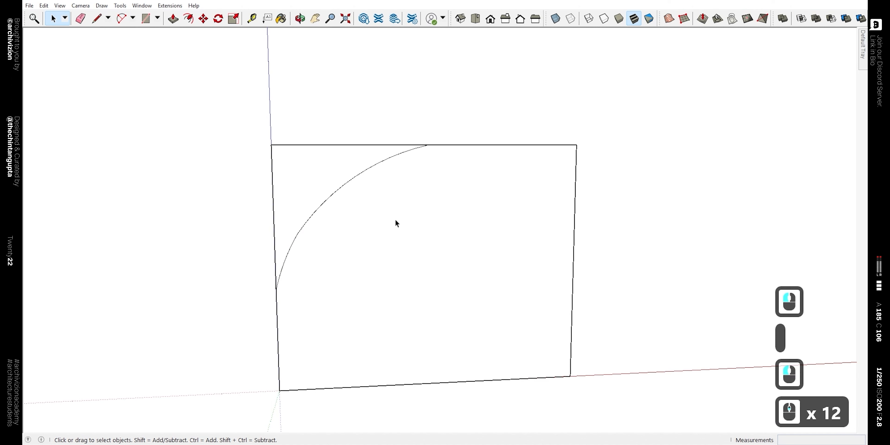
# Rotate a copy of both arcs half a turn about the vertical axis through the upper edge's midpoint, completing a pointed arch
pyautogui.click(347, 186)
pyautogui.keyDown('shift'); pyautogui.click(298, 243); pyautogui.keyUp('shift')
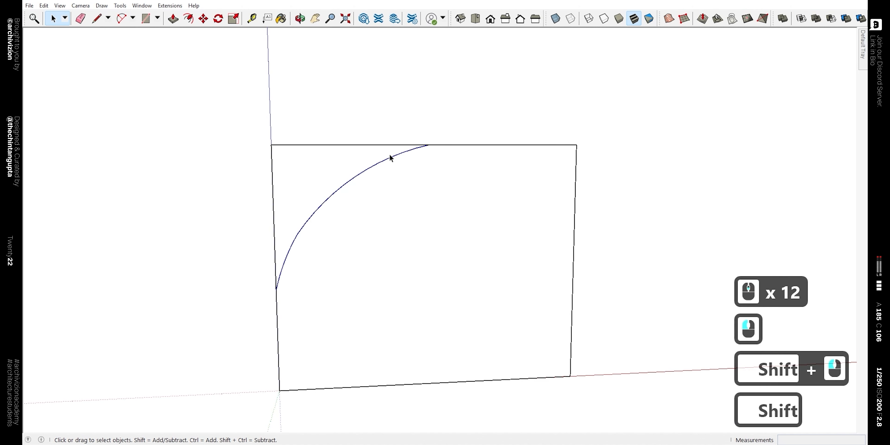
pyautogui.moveTo(391, 158); pyautogui.dragTo(447, 201, button='middle')
pyautogui.press('q')
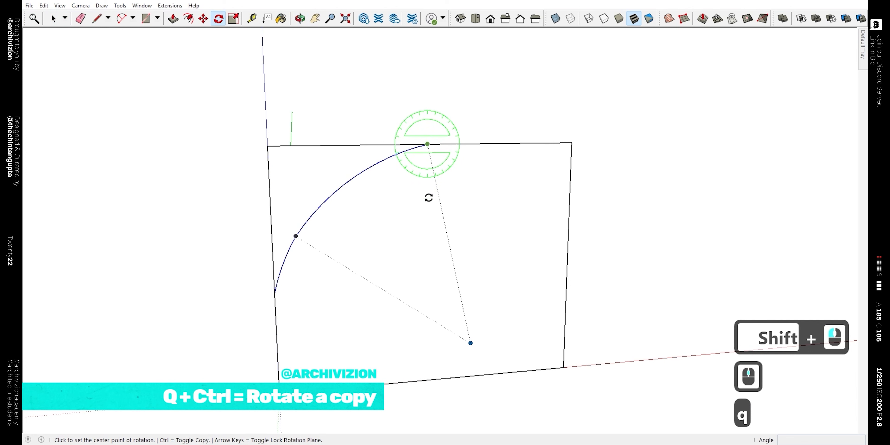
pyautogui.click(428, 143)
pyautogui.click(428, 270)
pyautogui.press('ctrl')
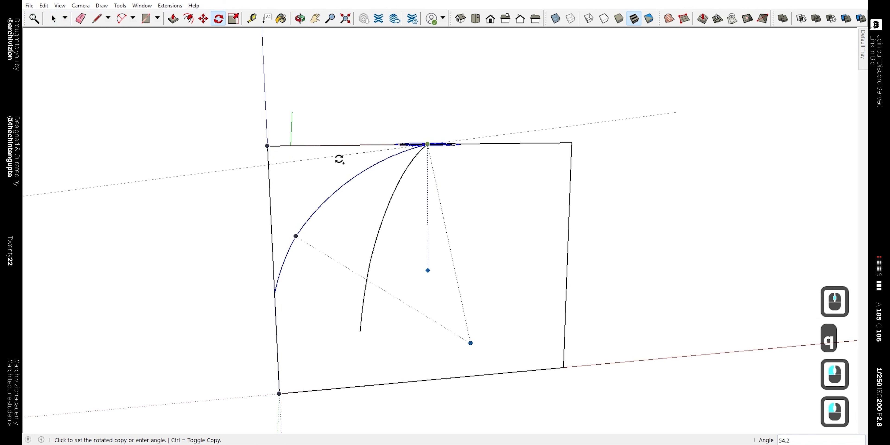
pyautogui.click(521, 142)
pyautogui.press('space')
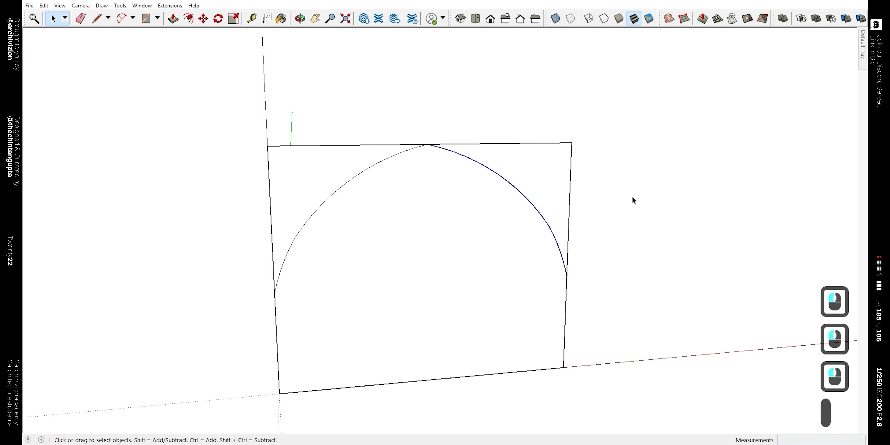
# Delete both upper corner faces and edges outside the pointed arch
pyautogui.moveTo(622, 193); pyautogui.dragTo(562, 112)
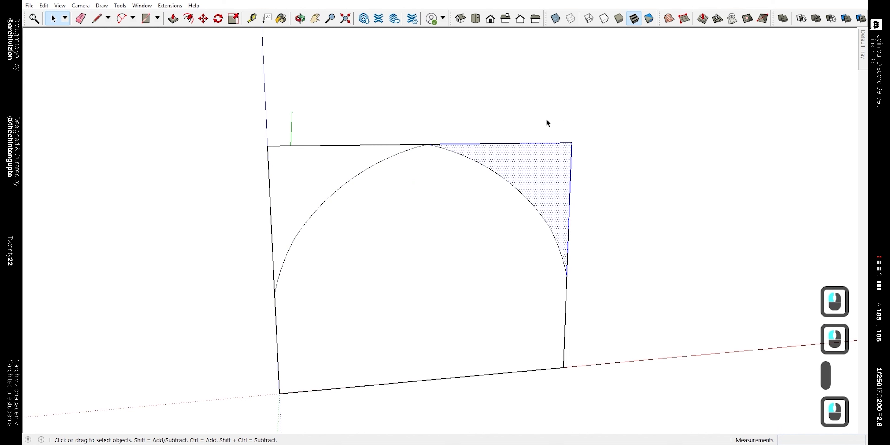
pyautogui.press('Delete')
pyautogui.moveTo(309, 103); pyautogui.dragTo(228, 175)
pyautogui.press('Delete')
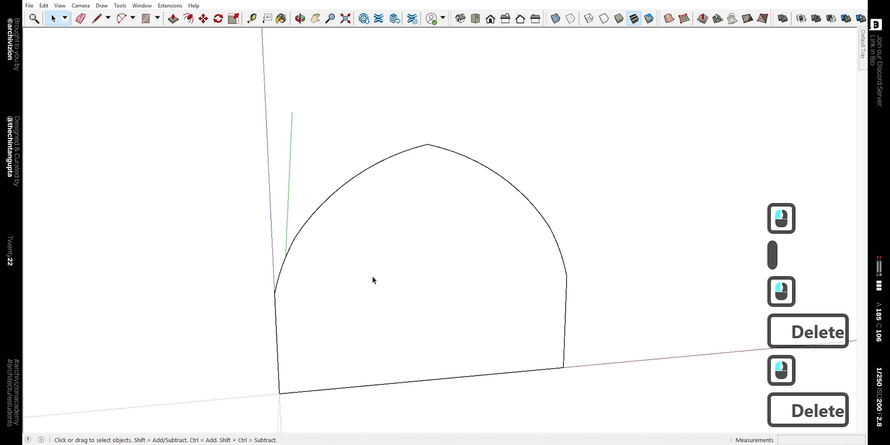
# Offset the arch outline inward by about 1047 mm
pyautogui.press('f')
pyautogui.click(330, 196)
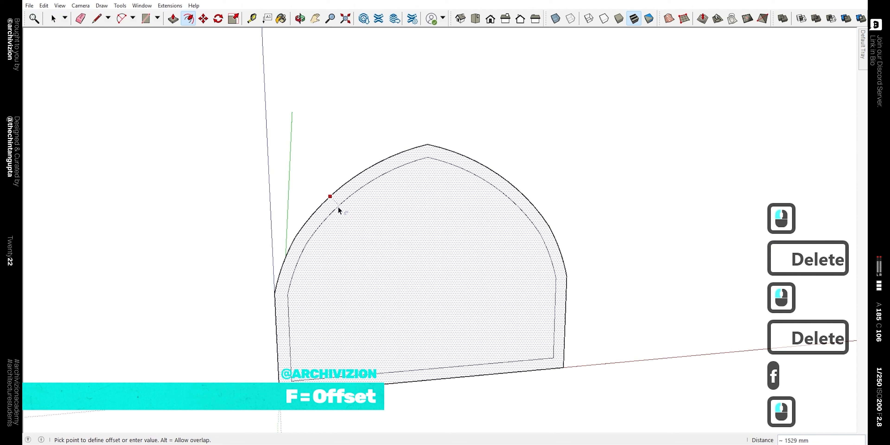
pyautogui.click(337, 206)
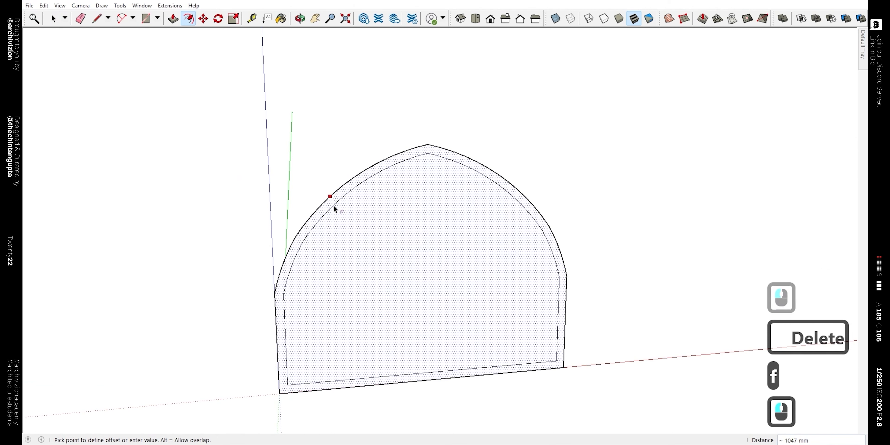
pyautogui.press('space')
# Move the inner outline's bottom edge down to the arch base and delete the base edge and inner face to open the arch
pyautogui.click(371, 377)
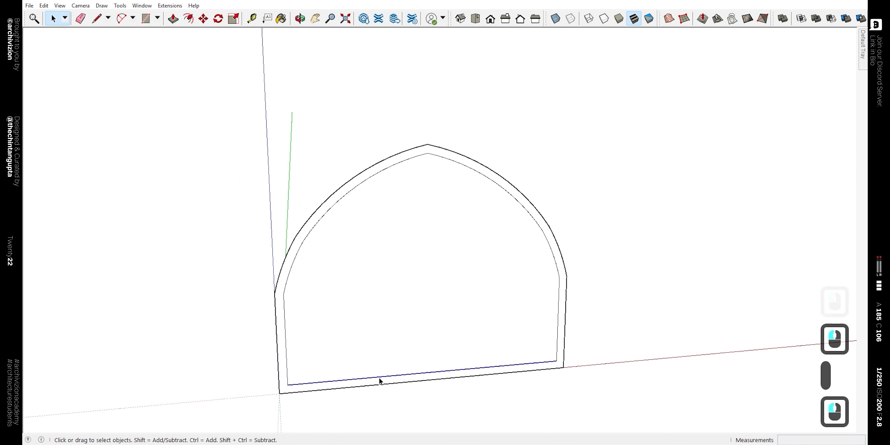
pyautogui.press('m')
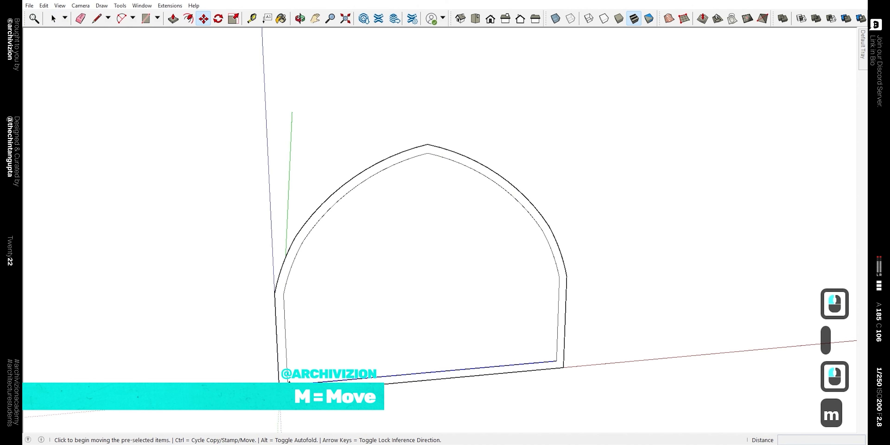
pyautogui.press('Up')
pyautogui.click(288, 385)
pyautogui.click(281, 393)
pyautogui.press('space')
pyautogui.moveTo(482, 394); pyautogui.dragTo(424, 350)
pyautogui.press('Delete')
# Push/Pull the arch band along the green axis into a vault about 74 m long
pyautogui.scroll(-2, 410, 317)
pyautogui.moveTo(410, 316); pyautogui.dragTo(564, 316, button='middle')
pyautogui.scroll(-4, 553, 316)
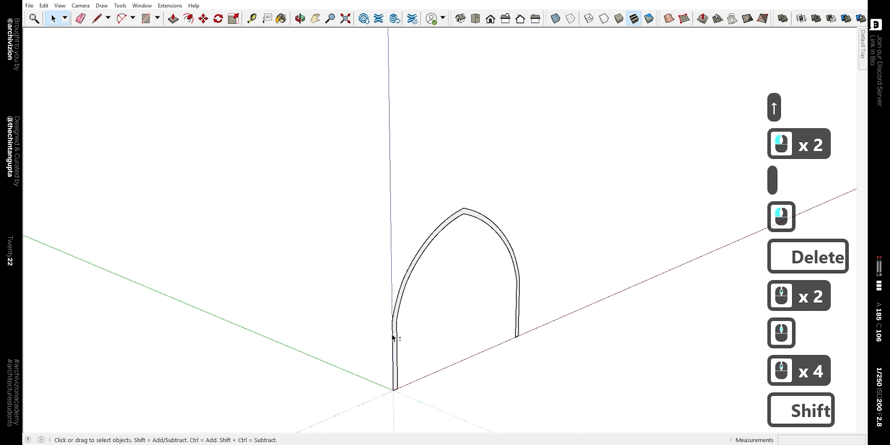
pyautogui.moveTo(393, 338)
pyautogui.keyDown('shift'); pyautogui.mouseDown(button='middle')
pyautogui.moveTo(471, 311)
pyautogui.moveTo(589, 302)
pyautogui.moveTo(339, 287)
pyautogui.moveTo(324, 272)
pyautogui.mouseUp(button='middle'); pyautogui.keyUp('shift')
pyautogui.scroll(-8, 340, 288)
pyautogui.scroll(2, 324, 272)
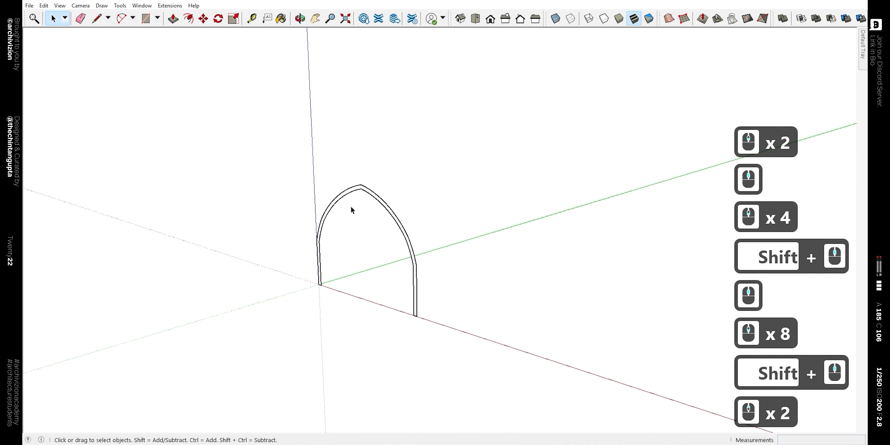
pyautogui.press('p')
pyautogui.click(350, 193)
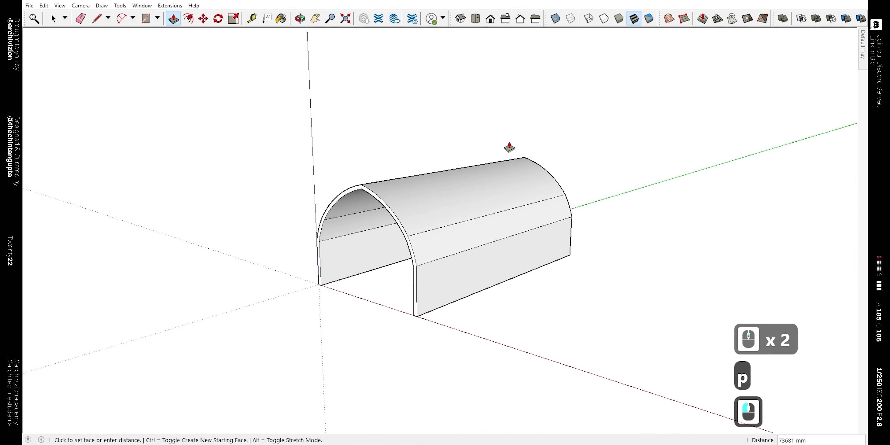
pyautogui.click(514, 144)
pyautogui.press('space')
# Select the whole vault and make it a component with the default definition settings
pyautogui.moveTo(264, 275); pyautogui.dragTo(370, 311, button='middle')
pyautogui.moveTo(271, 82); pyautogui.dragTo(269, 79)
pyautogui.rightClick(467, 216)
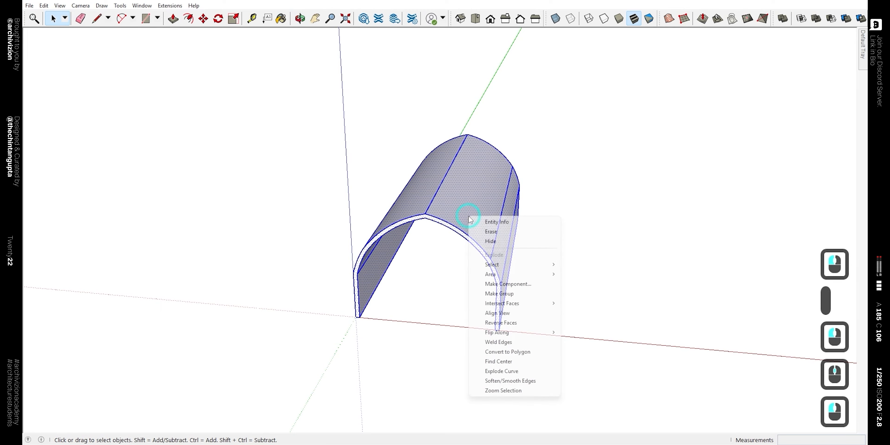
pyautogui.click(519, 284)
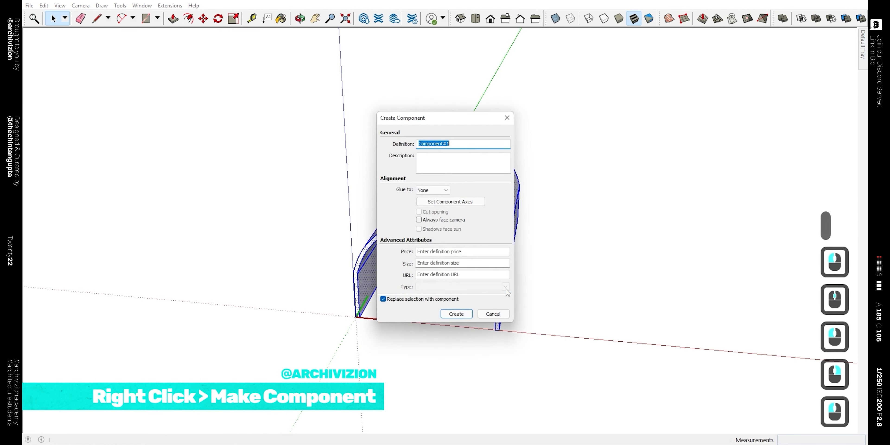
pyautogui.click(456, 314)
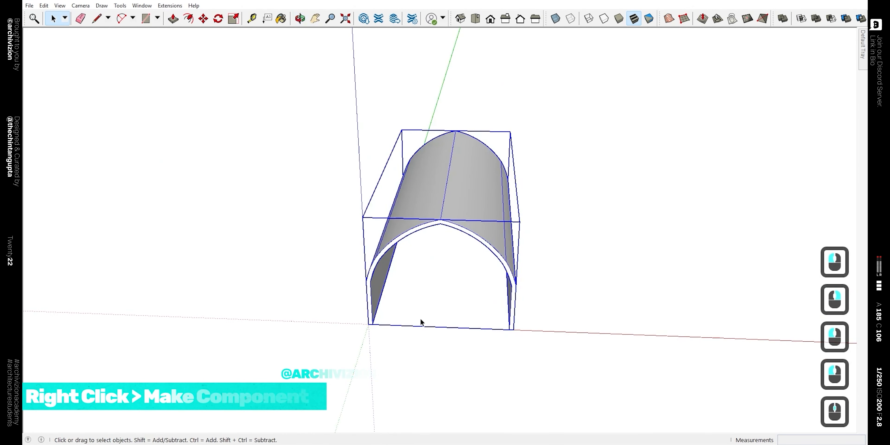
# Rotate a copy of the vault component about the vertical axis at its ridge midpoint so the two vaults cross at right angles
pyautogui.scroll(2, 415, 252)
pyautogui.press('q')
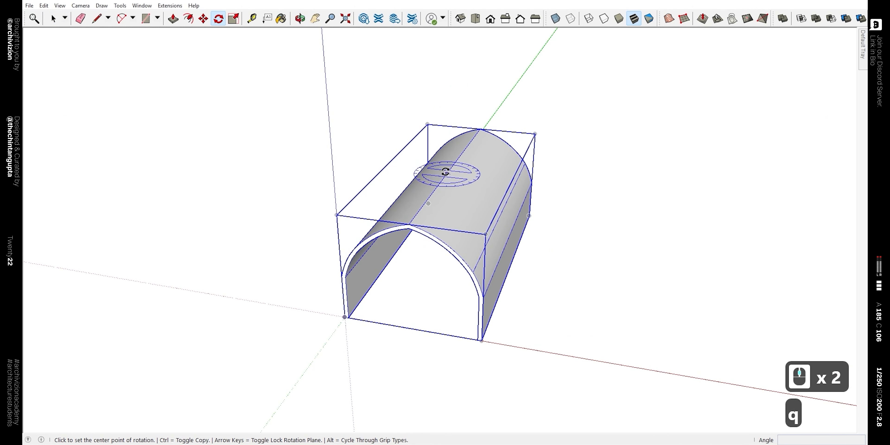
pyautogui.keyDown('shift'); pyautogui.click(449, 168); pyautogui.keyUp('shift')
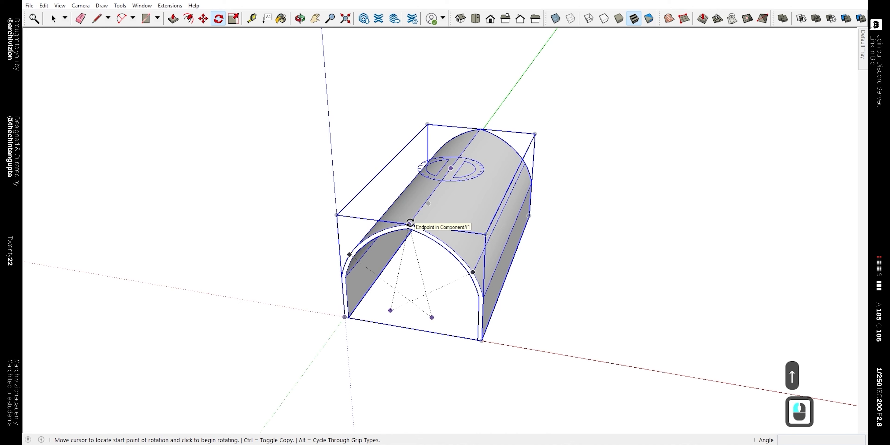
pyautogui.press('ctrl')
pyautogui.click(410, 223)
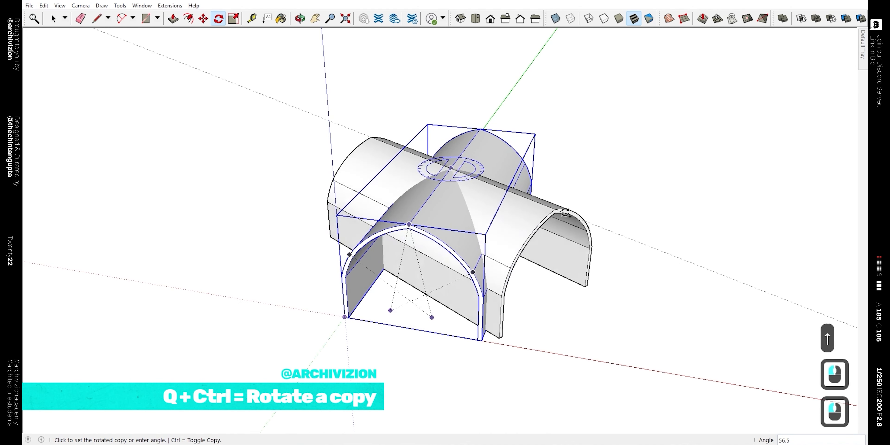
pyautogui.click(630, 187)
pyautogui.press('space')
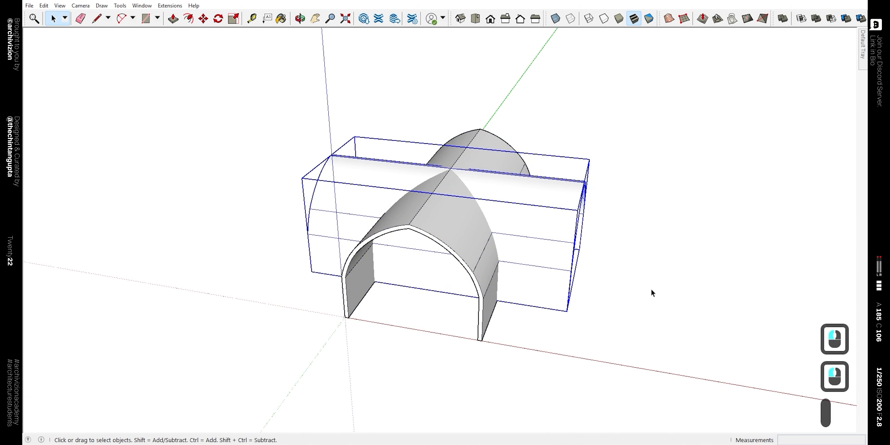
# Select both crossing vaults and divide them where they intersect with the solid Split tool
pyautogui.moveTo(666, 352); pyautogui.dragTo(350, 104)
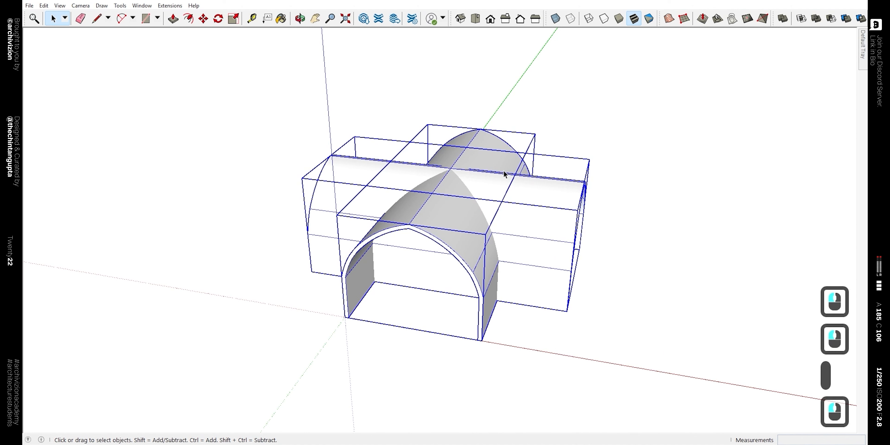
pyautogui.click(861, 19)
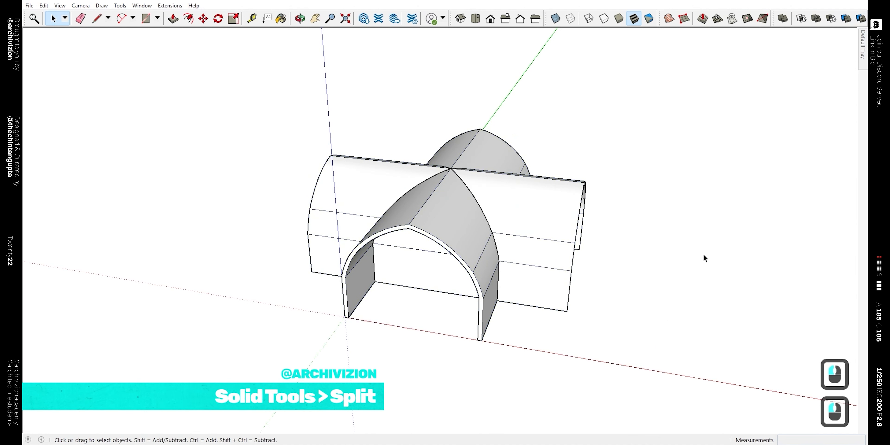
# Open the crosswise vault for editing and delete its inner section of wall and roof that blocks the crossing
pyautogui.moveTo(704, 255); pyautogui.dragTo(676, 197, button='middle')
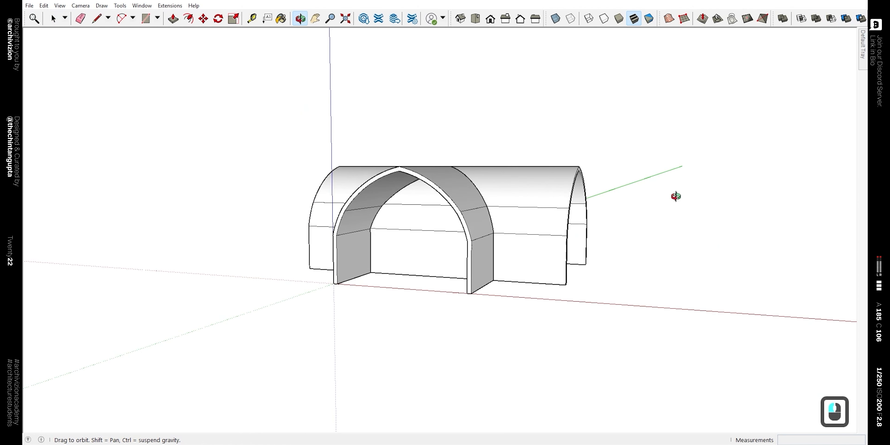
pyautogui.middleClick(676, 197)
pyautogui.doubleClick(428, 251)
pyautogui.doubleClick(428, 268)
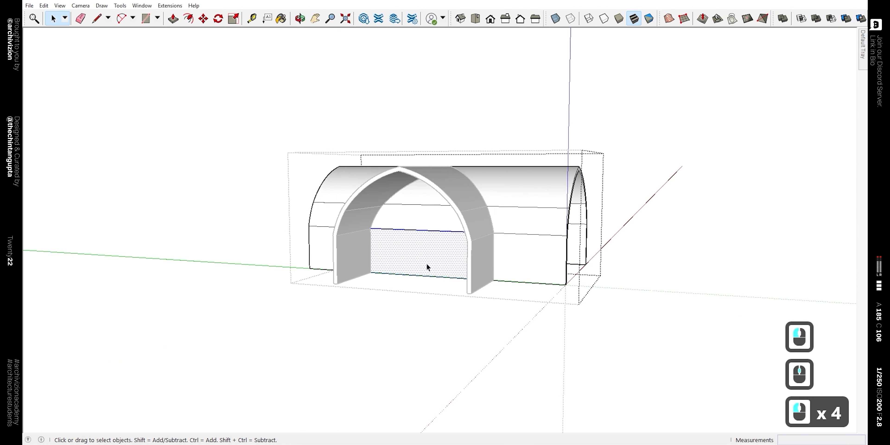
pyautogui.tripleClick(430, 244)
pyautogui.moveTo(430, 244); pyautogui.dragTo(455, 102, button='middle')
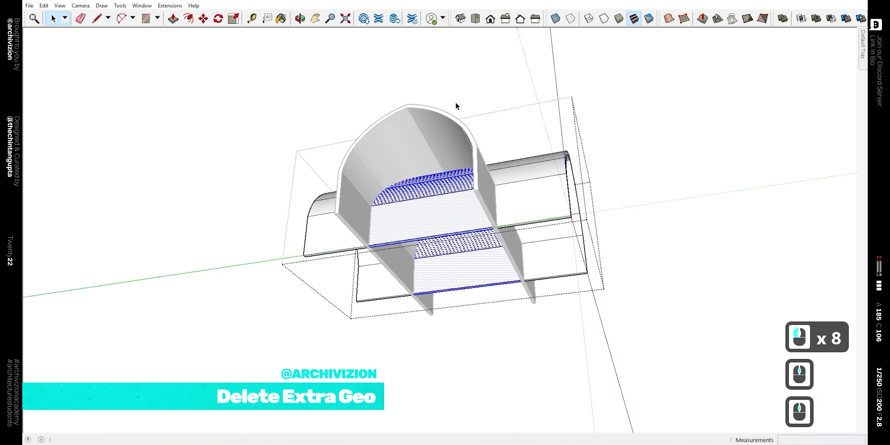
pyautogui.press('Delete')
# Delete the remaining wall surface of the crosswise vault inside the crossing and leave its editing context
pyautogui.moveTo(532, 244); pyautogui.dragTo(503, 243, button='middle')
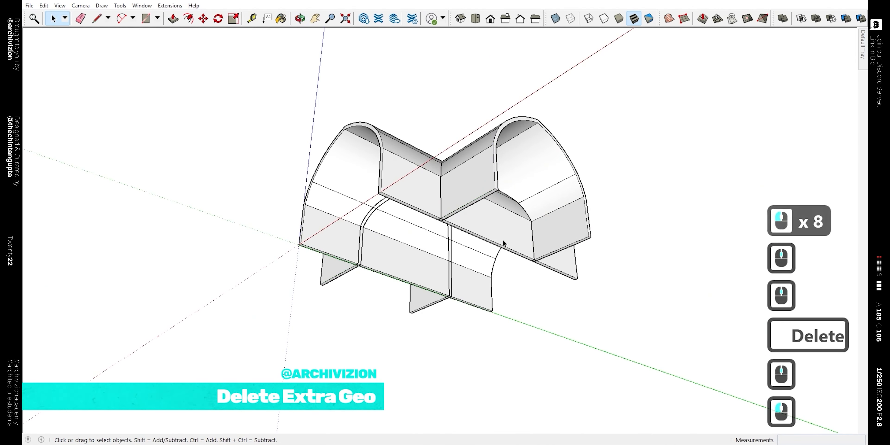
pyautogui.tripleClick(502, 242)
pyautogui.click(503, 243)
pyautogui.press('Delete')
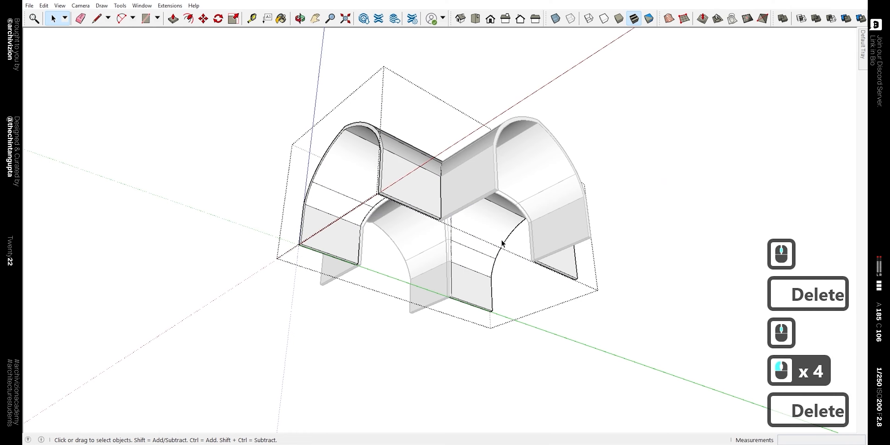
pyautogui.click(652, 155)
# Select all the vault pieces and merge them into one solid with the solid Union tool
pyautogui.moveTo(390, 218); pyautogui.dragTo(573, 178, button='middle')
pyautogui.moveTo(450, 173)
pyautogui.mouseDown(button='middle')
pyautogui.moveTo(581, 165)
pyautogui.moveTo(572, 177)
pyautogui.moveTo(620, 205)
pyautogui.moveTo(191, 198)
pyautogui.moveTo(209, 232)
pyautogui.moveTo(191, 222)
pyautogui.moveTo(321, 204)
pyautogui.moveTo(317, 160)
pyautogui.mouseUp(button='middle')
pyautogui.click(575, 255)
pyautogui.moveTo(621, 225); pyautogui.dragTo(631, 316, button='middle')
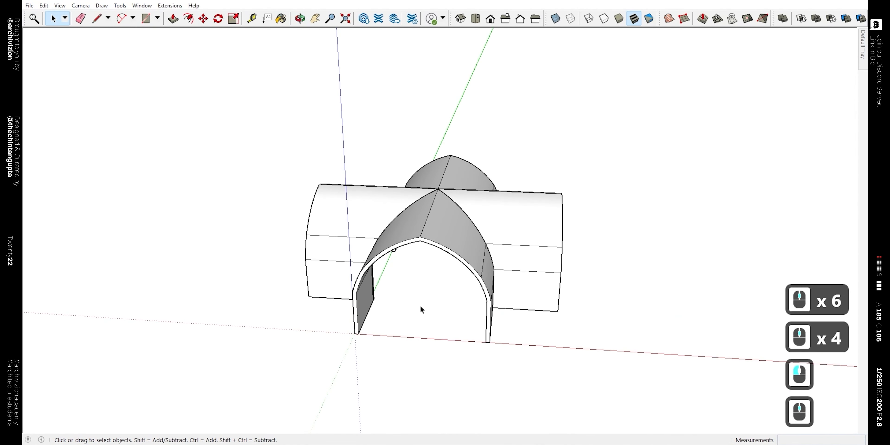
pyautogui.moveTo(421, 310); pyautogui.dragTo(473, 305, button='middle')
pyautogui.moveTo(691, 297); pyautogui.dragTo(453, 136)
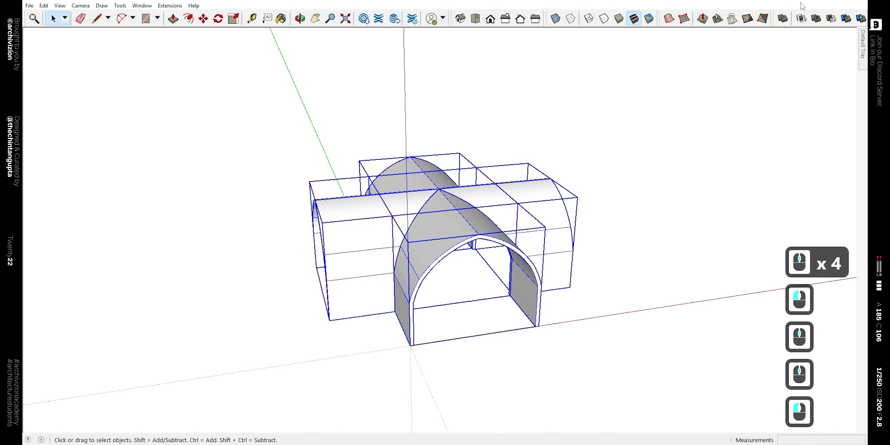
pyautogui.click(818, 20)
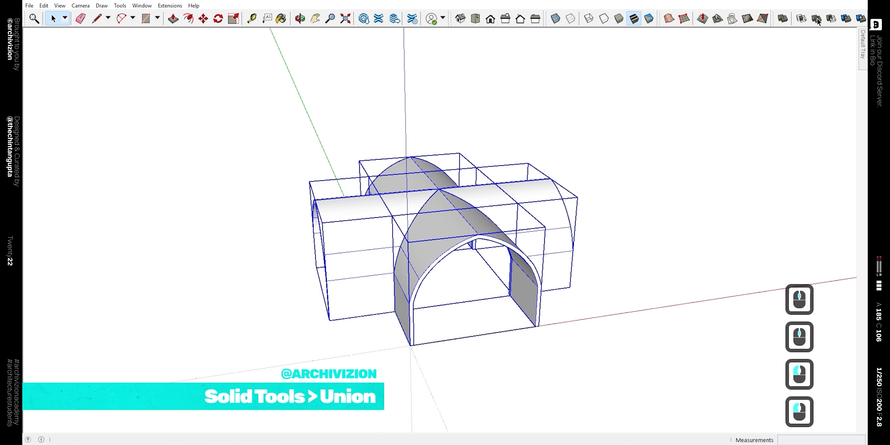
pyautogui.click(463, 308)
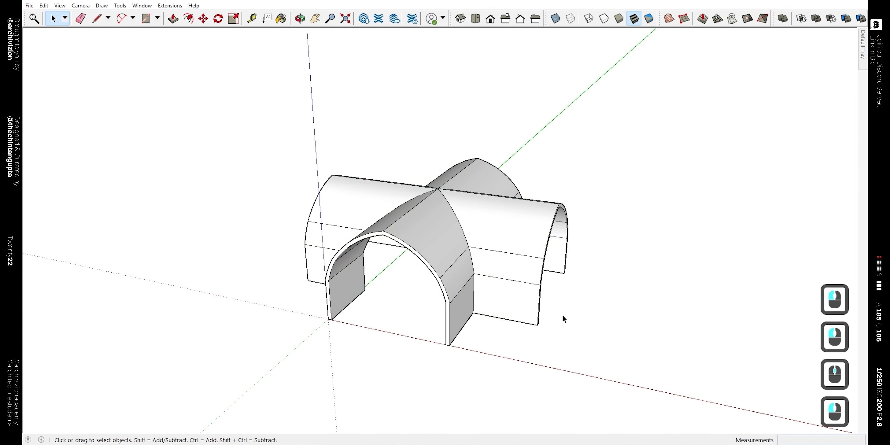
# Copy the front arch-shaped end face from inside the merged vault and leave its editing context
pyautogui.moveTo(562, 316); pyautogui.dragTo(514, 272, button='middle')
pyautogui.hotkey('ctrl', 'y')
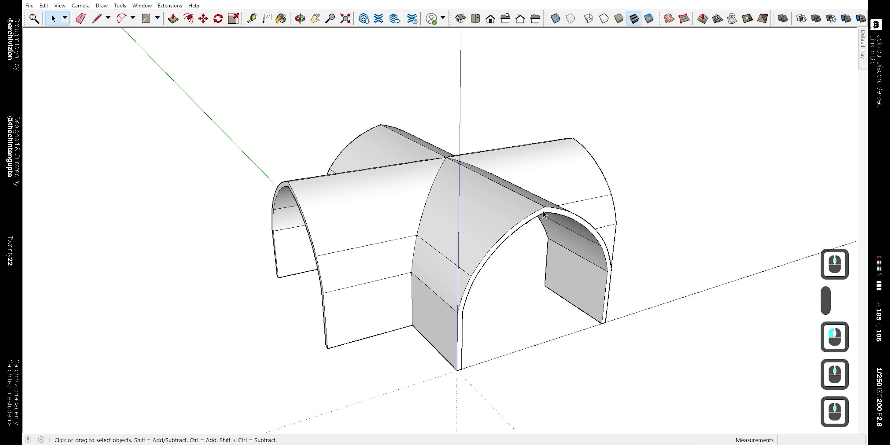
pyautogui.moveTo(545, 215); pyautogui.dragTo(548, 225, button='middle')
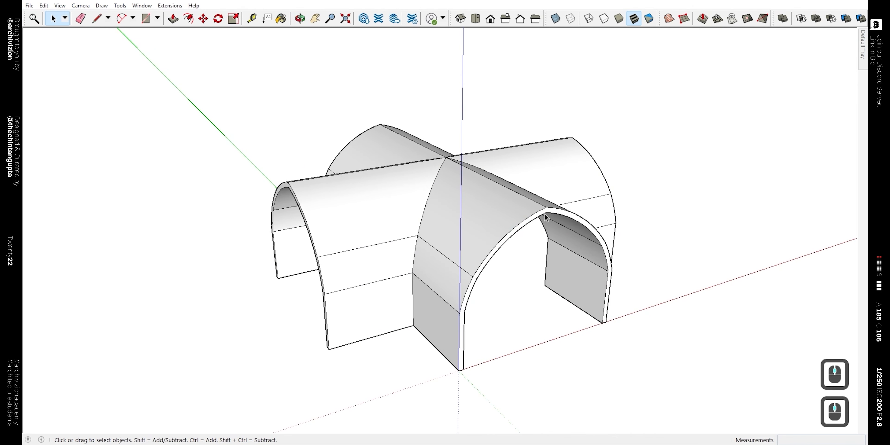
pyautogui.click(540, 217)
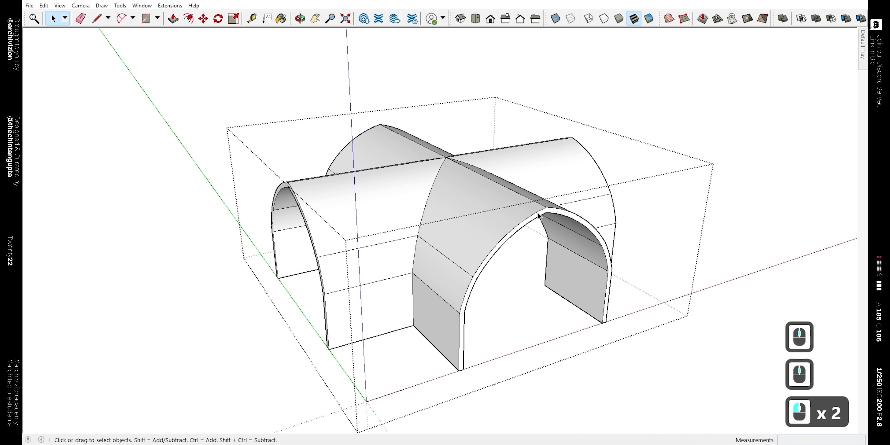
pyautogui.click(585, 224)
pyautogui.click(584, 224)
pyautogui.scroll(3, 521, 239)
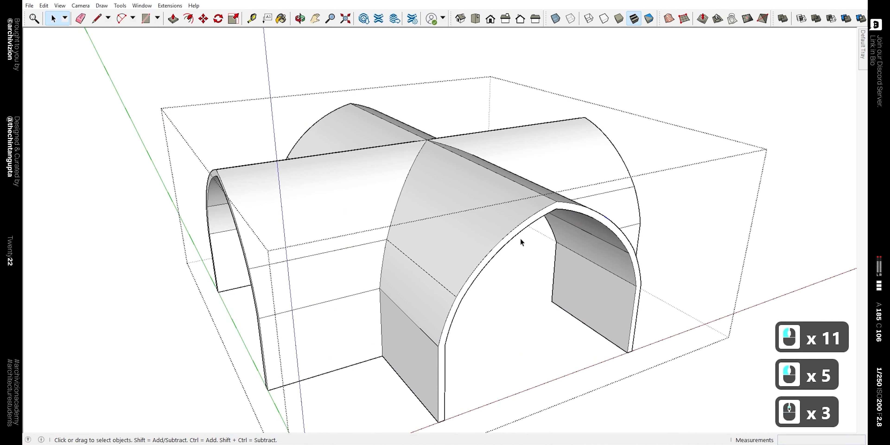
pyautogui.doubleClick(515, 234)
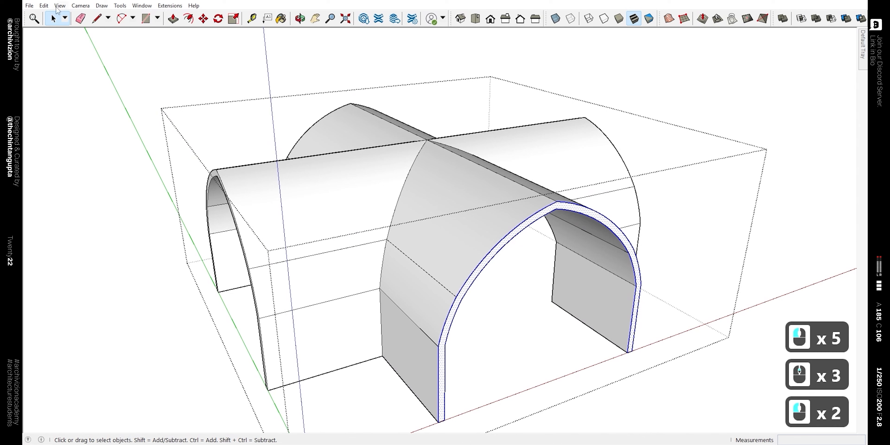
pyautogui.click(44, 5)
pyautogui.click(69, 50)
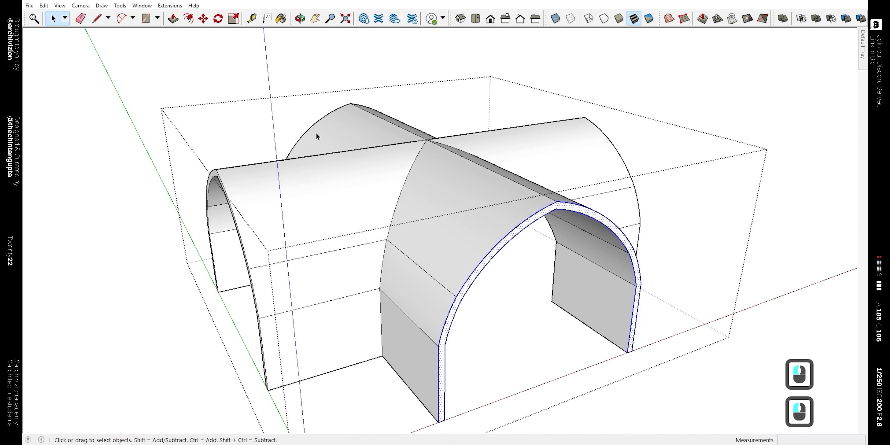
pyautogui.click(124, 54)
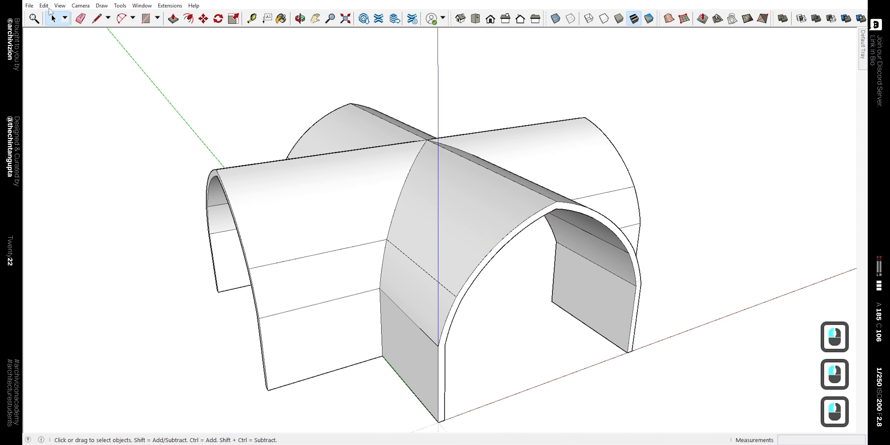
# Paste the arch face in place outside the vault and move it by its apex to the ridge crossing point
pyautogui.click(45, 7)
pyautogui.click(66, 68)
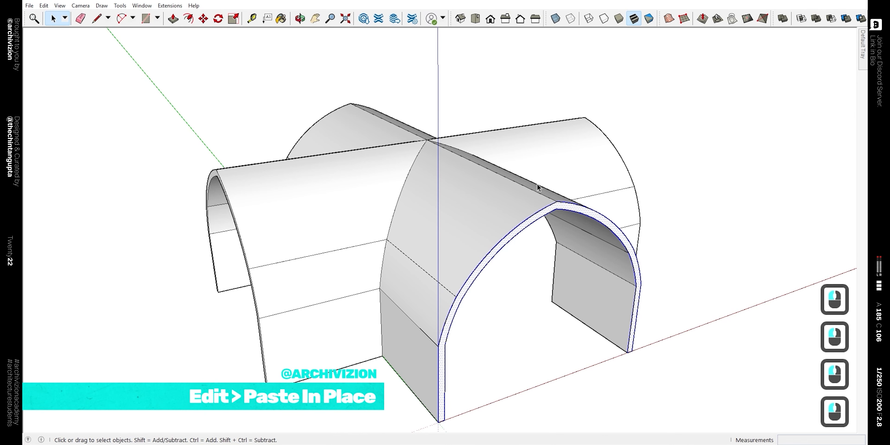
pyautogui.press('m')
pyautogui.click(557, 202)
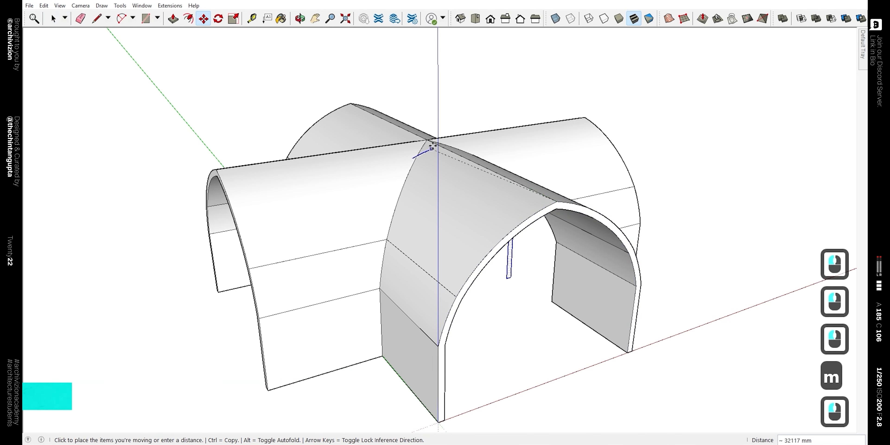
pyautogui.click(448, 143)
# Raise the arch face straight up along the vertical axis in two moves, the second about 22640 mm, clear above the vault
pyautogui.moveTo(504, 258); pyautogui.dragTo(385, 249, button='middle')
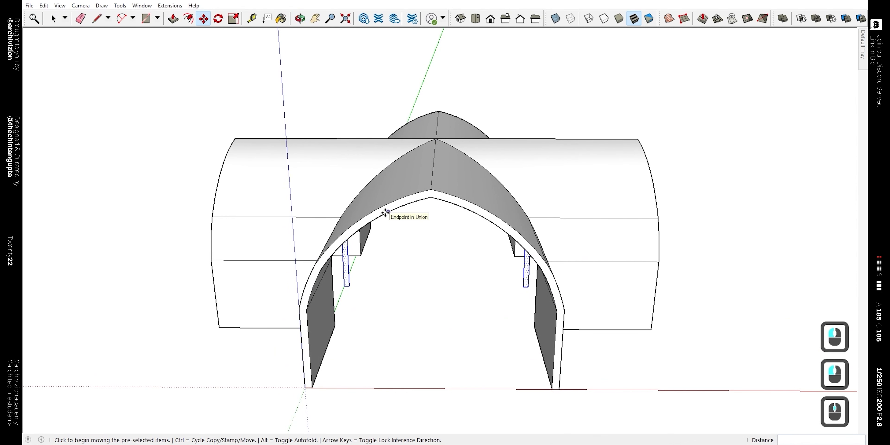
pyautogui.click(436, 138)
pyautogui.press('Up')
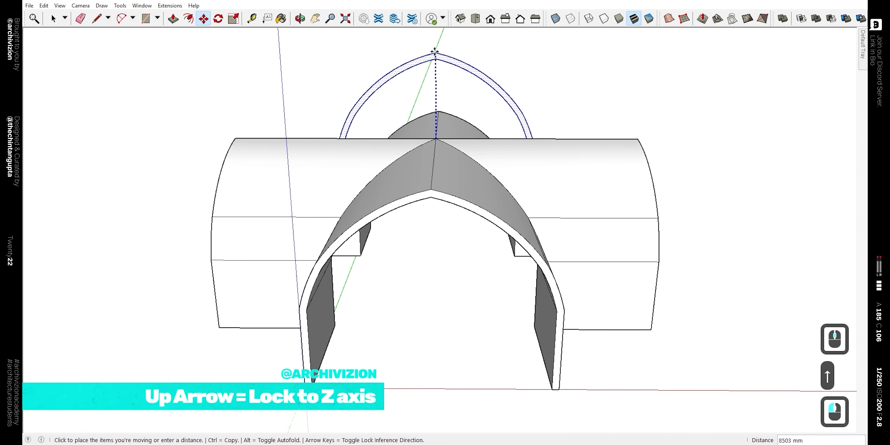
pyautogui.click(437, 40)
pyautogui.scroll(-9, 420, 223)
pyautogui.scroll(-1, 420, 223)
pyautogui.keyDown('shift'); pyautogui.moveTo(420, 224); pyautogui.dragTo(424, 286, button='middle'); pyautogui.keyUp('shift')
pyautogui.click(436, 154)
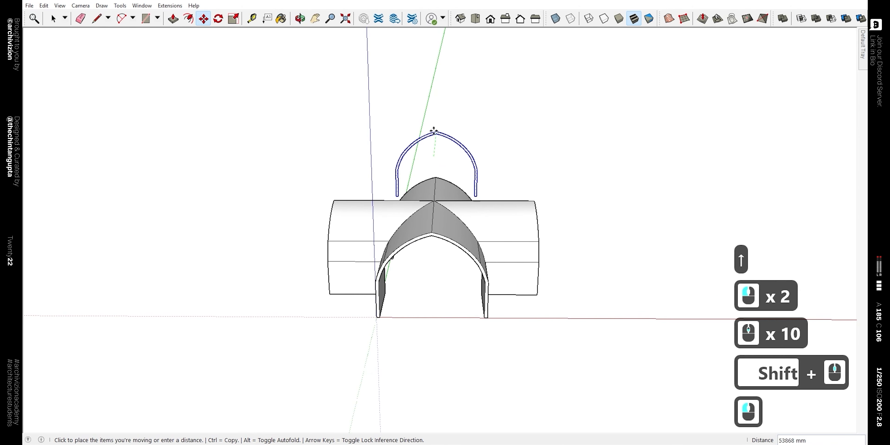
pyautogui.click(436, 95)
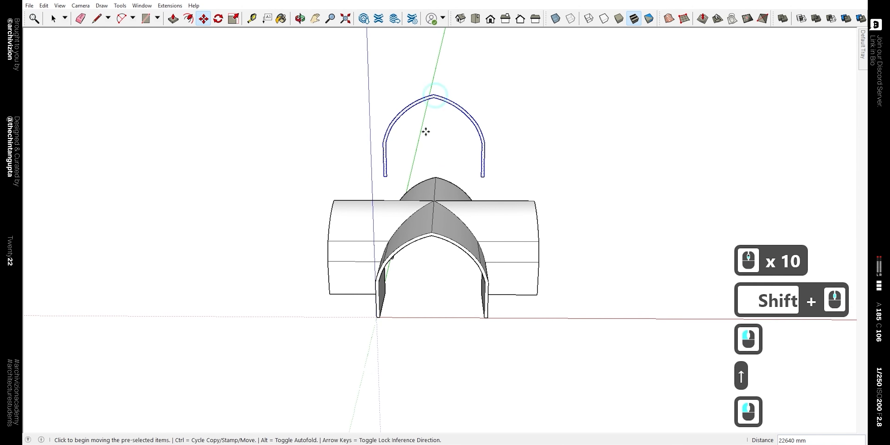
# Make the raised arch face a component with the default definition settings
pyautogui.moveTo(424, 131); pyautogui.dragTo(380, 233, button='middle')
pyautogui.scroll(3, 381, 232)
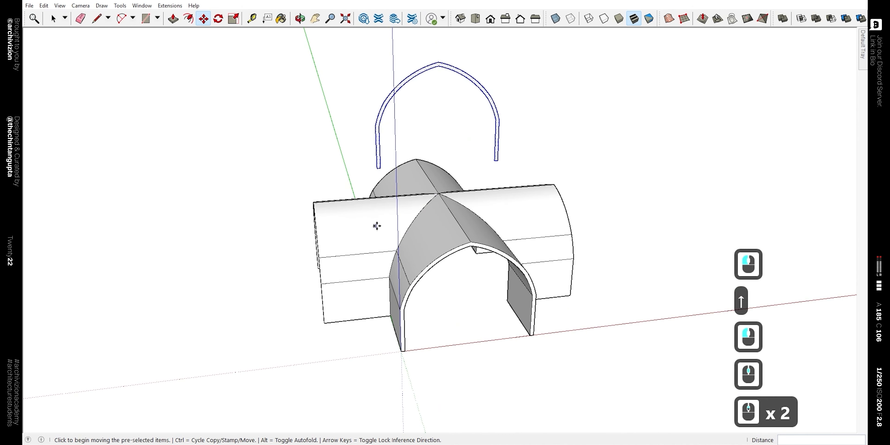
pyautogui.press('space')
pyautogui.rightClick(442, 65)
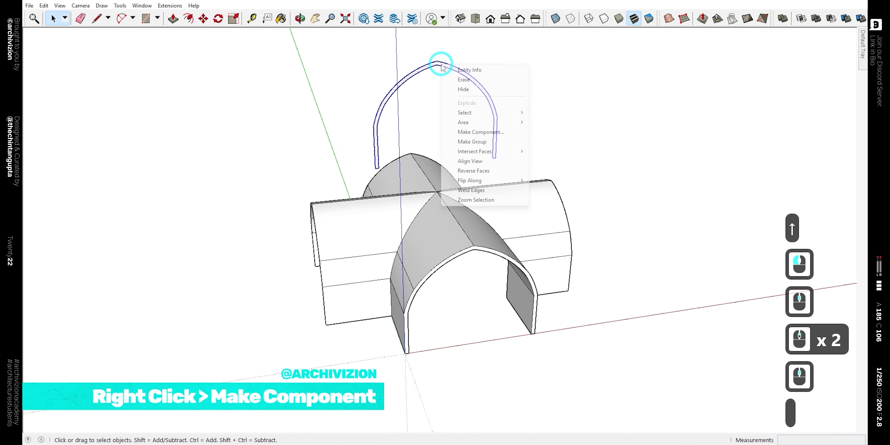
pyautogui.click(488, 134)
pyautogui.click(456, 314)
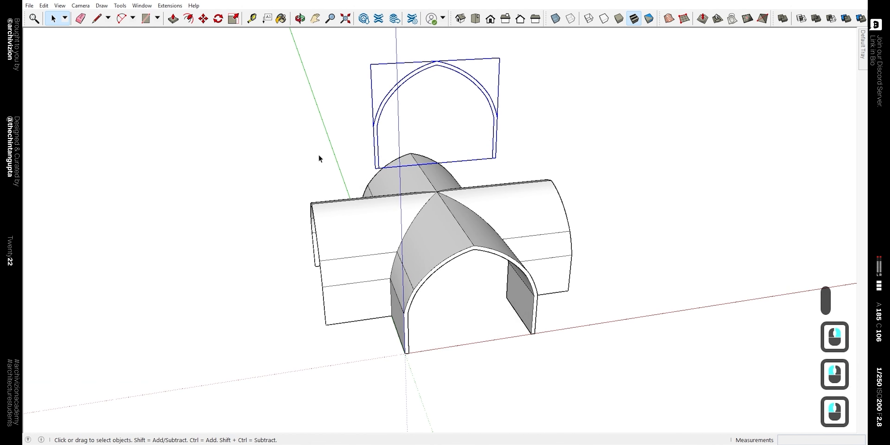
# Rotate the arch component 45 degrees about the vertical axis at its apex
pyautogui.moveTo(319, 154); pyautogui.dragTo(351, 175, button='middle')
pyautogui.press('q')
pyautogui.click(435, 62)
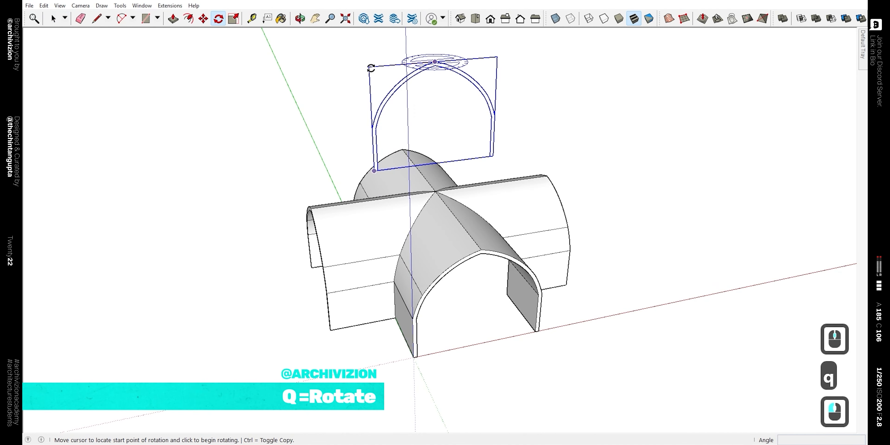
pyautogui.click(369, 66)
pyautogui.click(361, 309)
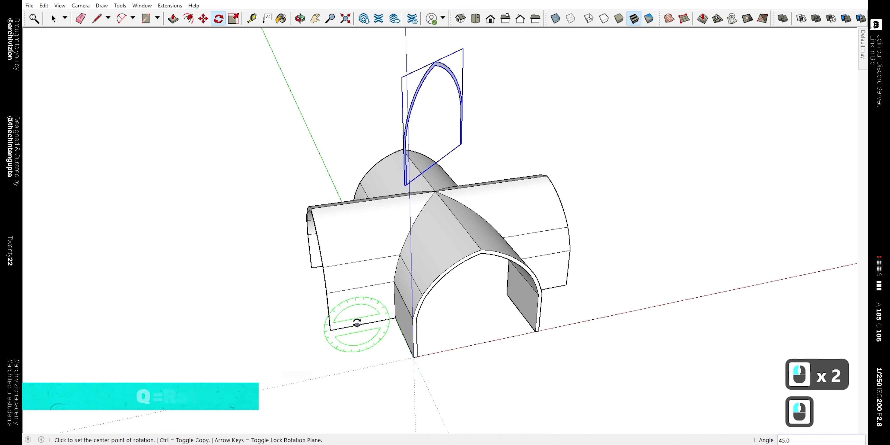
# Open the arch component for editing and delete its face and the straight inner edges of both legs
pyautogui.moveTo(358, 320); pyautogui.dragTo(282, 272, button='middle')
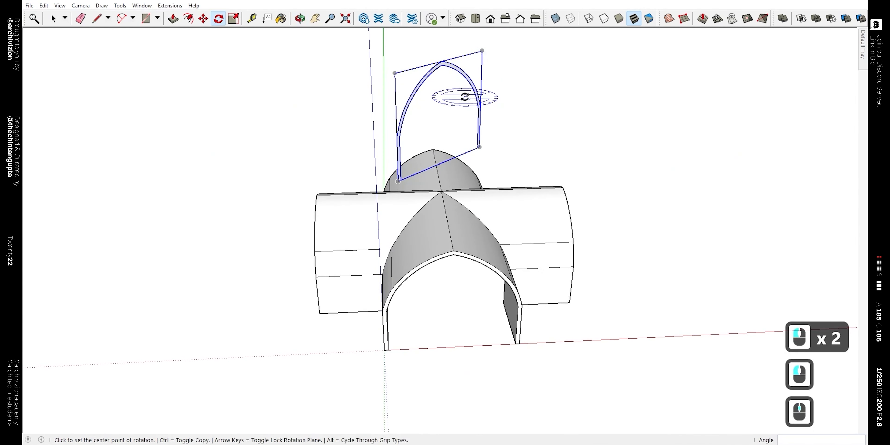
pyautogui.moveTo(465, 97); pyautogui.dragTo(328, 164, button='middle')
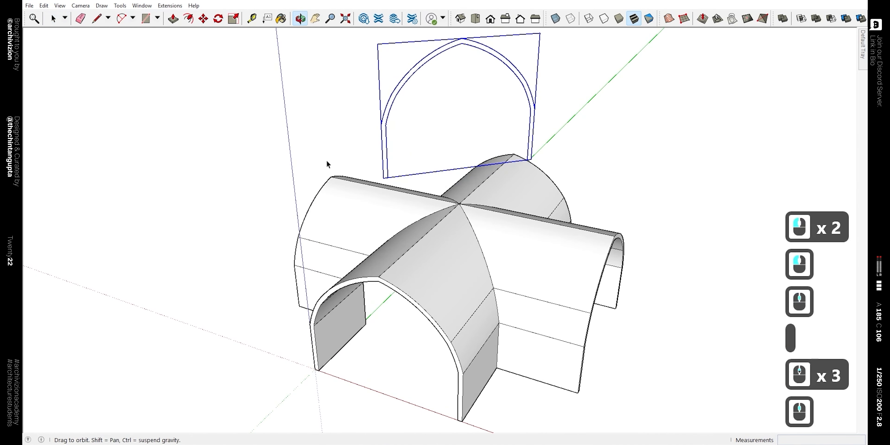
pyautogui.doubleClick(390, 109)
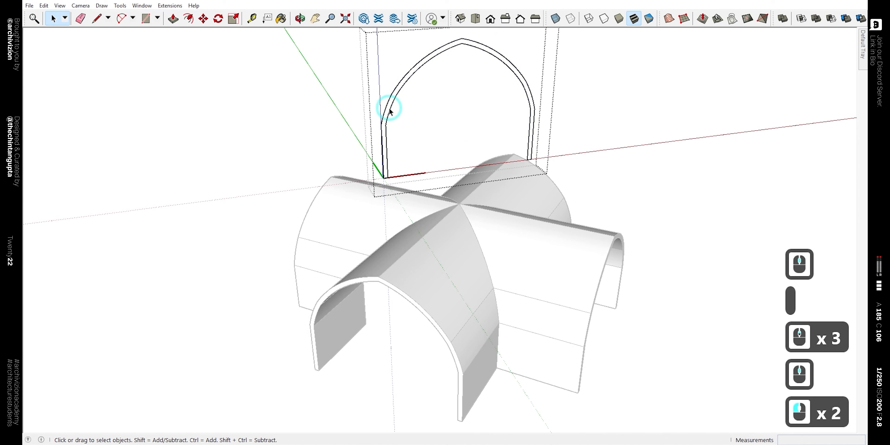
pyautogui.click(390, 109)
pyautogui.scroll(3, 389, 172)
pyautogui.scroll(6, 390, 177)
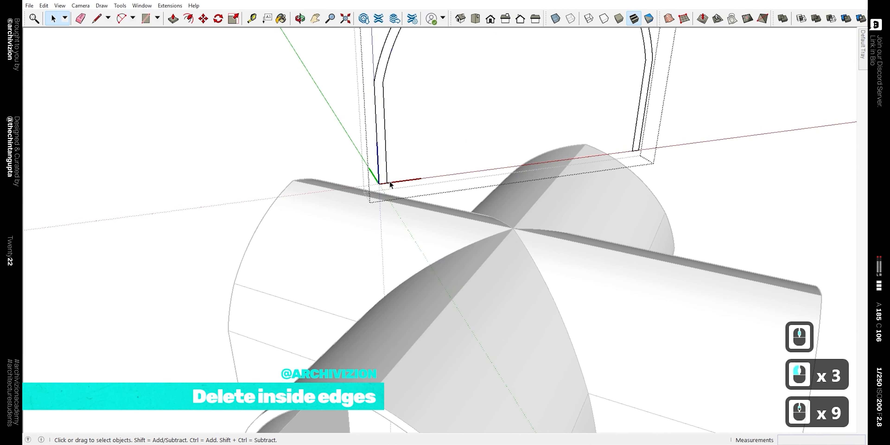
pyautogui.doubleClick(384, 172)
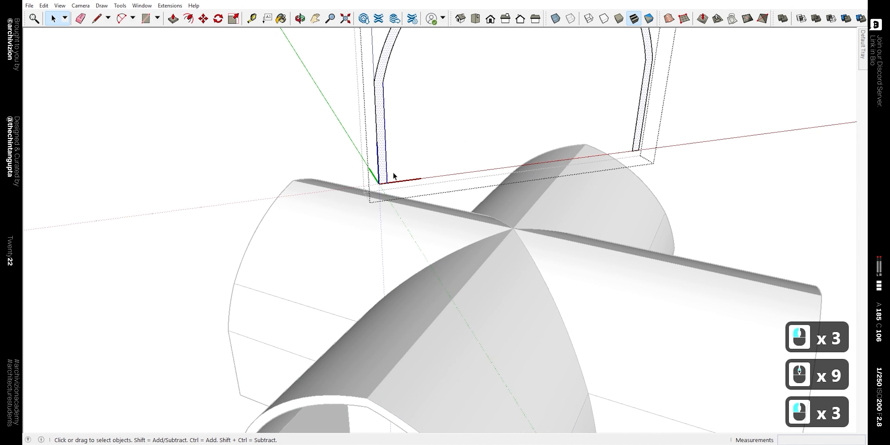
pyautogui.press('Delete')
pyautogui.click(631, 152)
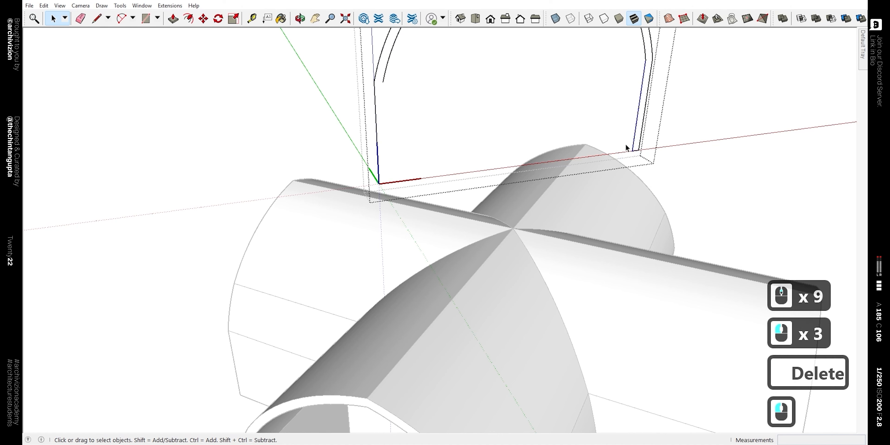
pyautogui.press('Delete')
# Delete the remaining inner leg edge and the inner pointed curve from the arch component, keeping only the outer outline
pyautogui.doubleClick(387, 66)
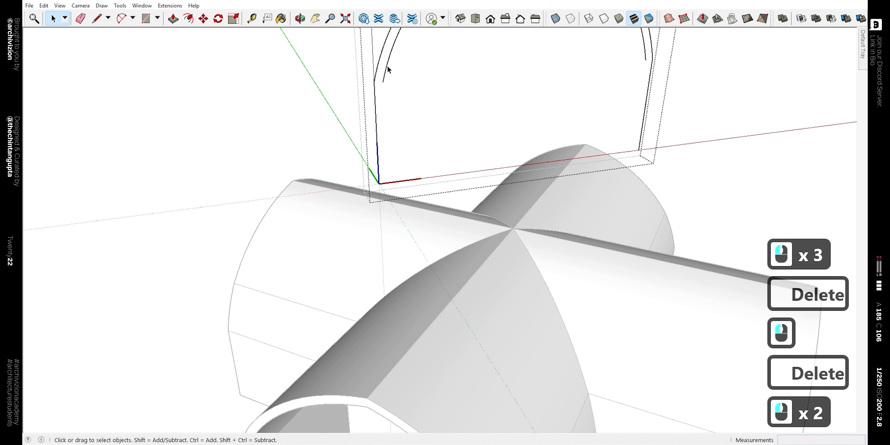
pyautogui.scroll(-5, 415, 130)
pyautogui.keyDown('shift'); pyautogui.moveTo(401, 132); pyautogui.dragTo(332, 220, button='middle'); pyautogui.keyUp('shift')
pyautogui.click(347, 133)
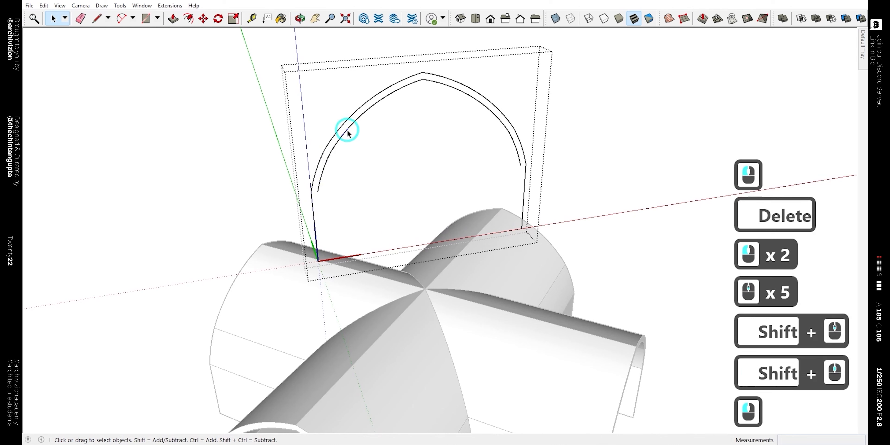
pyautogui.doubleClick(347, 132)
pyautogui.press('Delete')
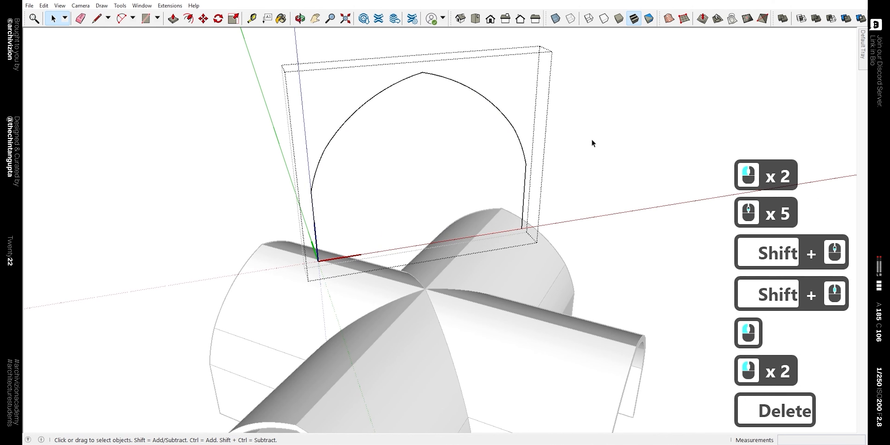
# Close the component and widen the arch outline about its centre until its leg lines up with the vault's inner corner
pyautogui.moveTo(593, 143); pyautogui.dragTo(527, 175, button='middle')
pyautogui.scroll(-7, 457, 183)
pyautogui.moveTo(458, 183); pyautogui.dragTo(553, 157, button='middle')
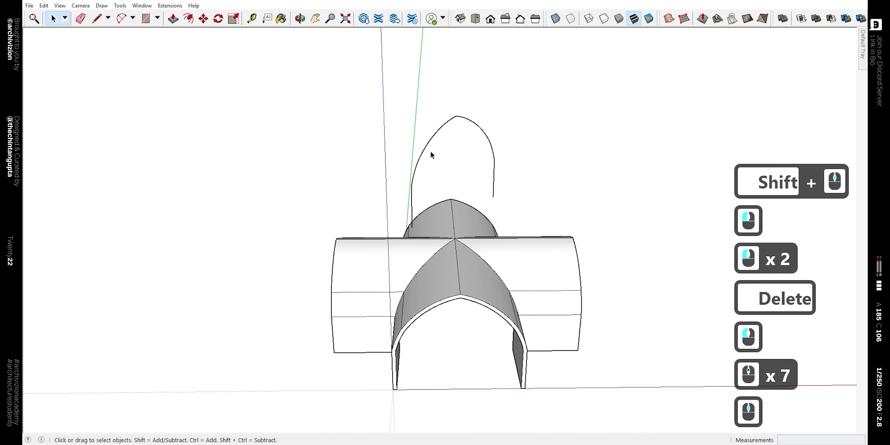
pyautogui.click(415, 175)
pyautogui.moveTo(391, 205); pyautogui.dragTo(301, 238, button='middle')
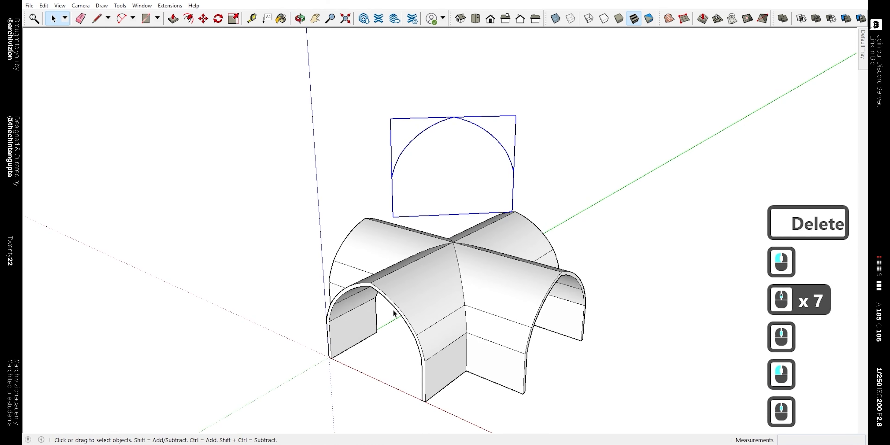
pyautogui.moveTo(400, 294); pyautogui.dragTo(477, 277, button='middle')
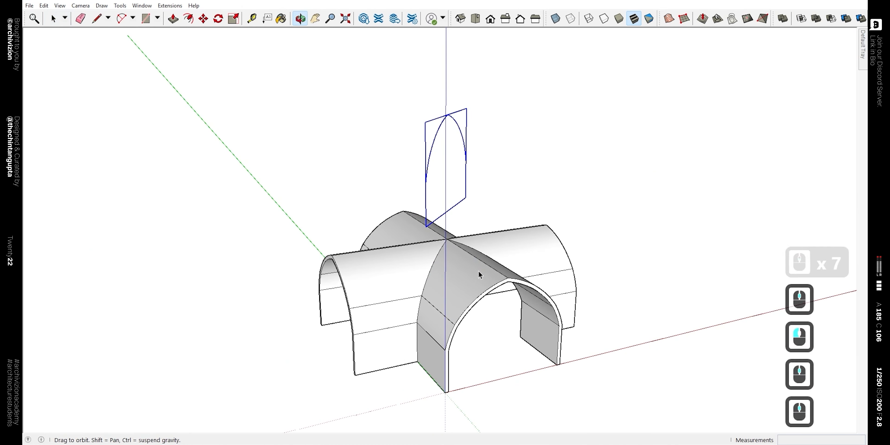
pyautogui.press('s')
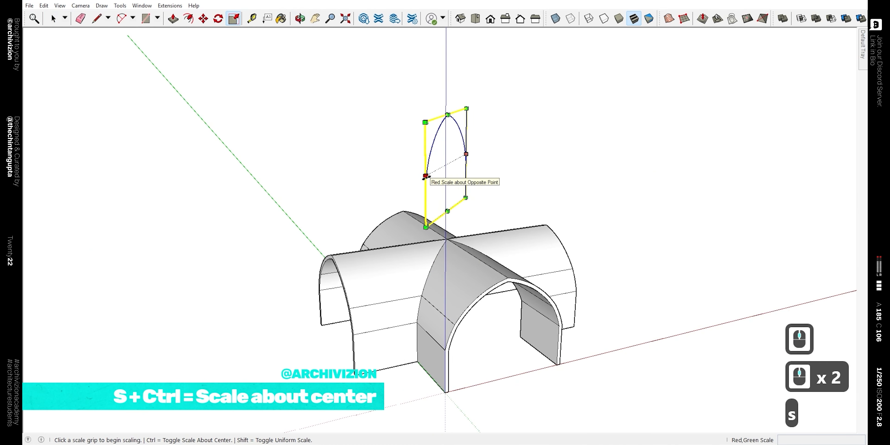
pyautogui.press('ctrl')
pyautogui.click(425, 177)
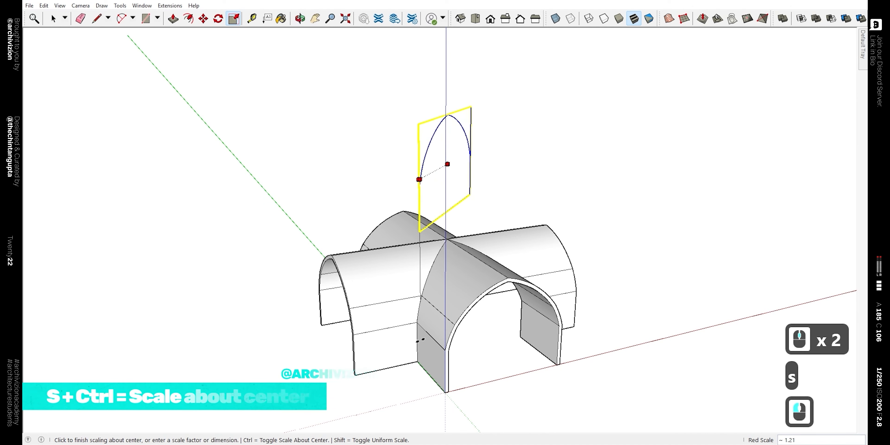
pyautogui.click(418, 361)
pyautogui.press('space')
pyautogui.click(514, 169)
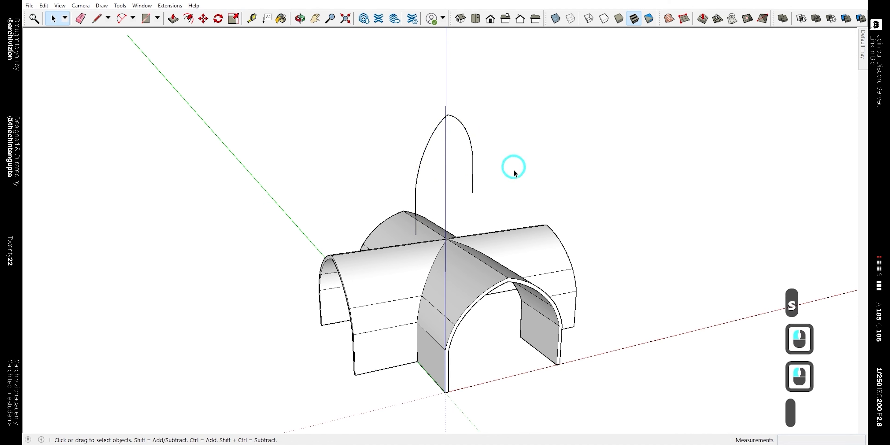
# Scale the arch outline's height about its centre by a factor of about 1.34
pyautogui.moveTo(514, 169); pyautogui.dragTo(273, 178, button='middle')
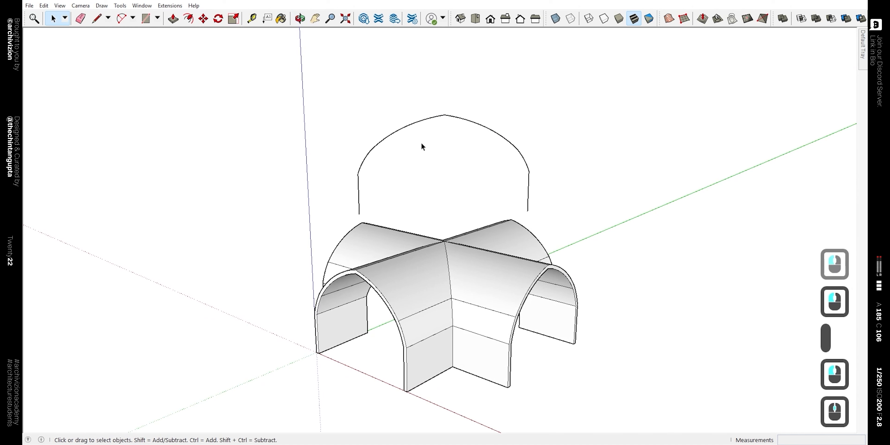
pyautogui.click(445, 118)
pyautogui.press('s')
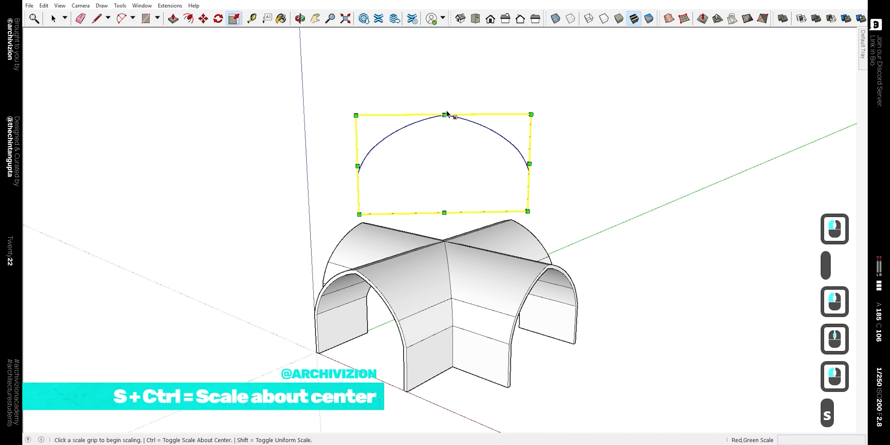
pyautogui.press('ctrl')
pyautogui.click(445, 117)
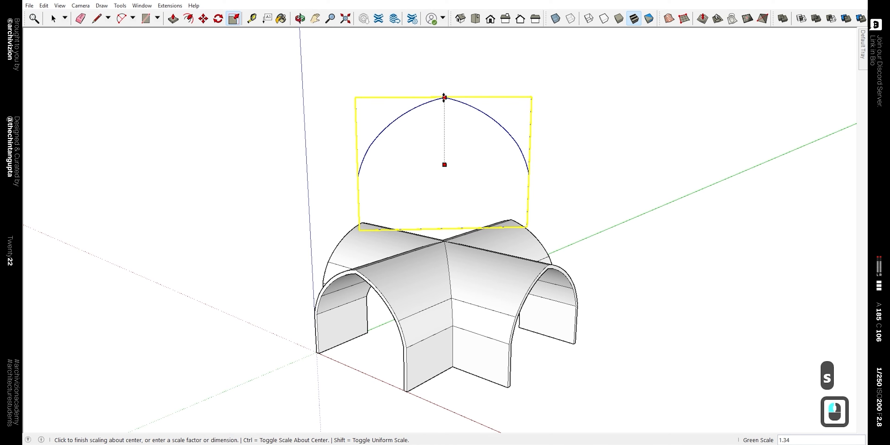
pyautogui.click(444, 98)
pyautogui.press('space')
pyautogui.click(428, 212)
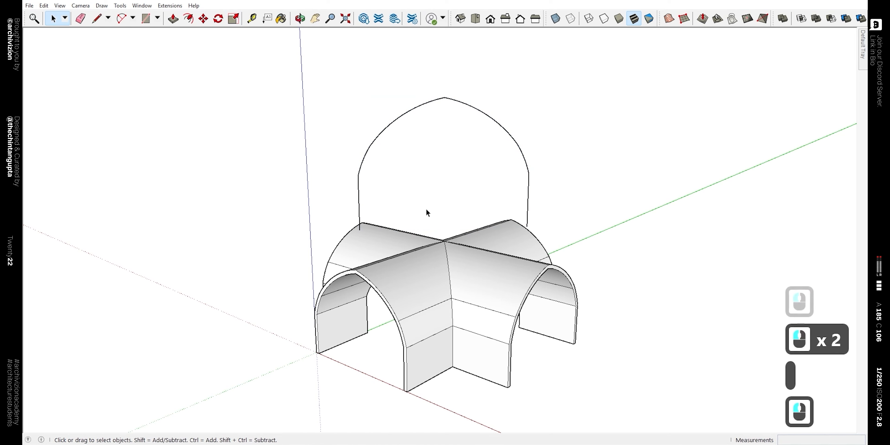
# Open the arch component for editing and offset its entire outline inward by about 1834 mm
pyautogui.moveTo(621, 180)
pyautogui.mouseDown(button='middle')
pyautogui.moveTo(618, 114)
pyautogui.moveTo(463, 53)
pyautogui.moveTo(493, 186)
pyautogui.moveTo(466, 219)
pyautogui.moveTo(412, 211)
pyautogui.moveTo(445, 190)
pyautogui.mouseUp(button='middle')
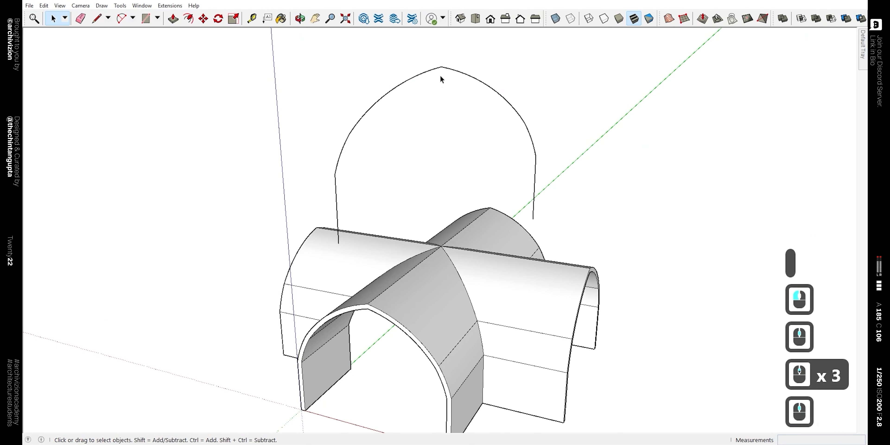
pyautogui.click(446, 69)
pyautogui.click(445, 71)
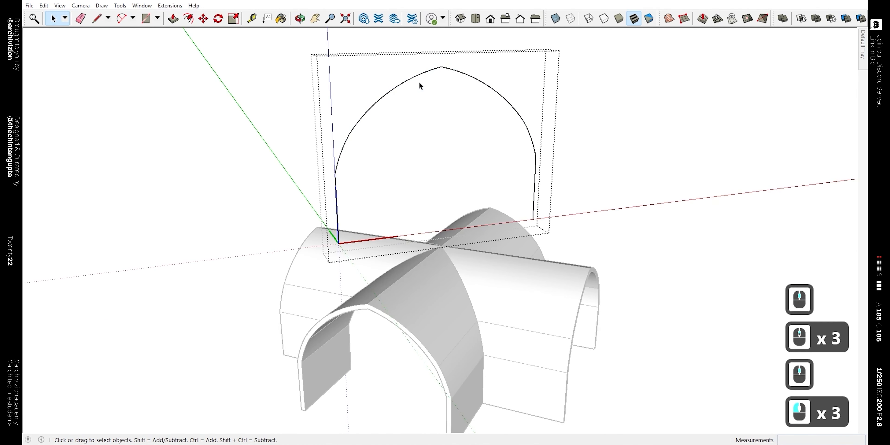
pyautogui.hotkey('ctrl', 'z')
pyautogui.hotkey('ctrl', 'z')
pyautogui.press('f')
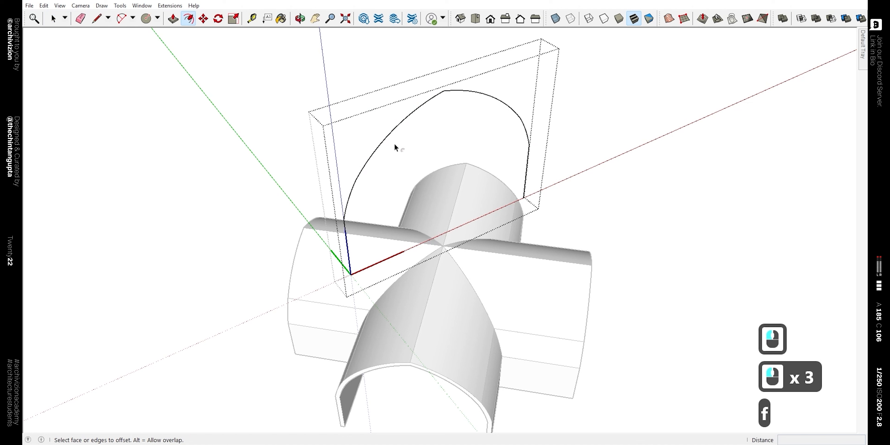
pyautogui.press('space')
pyautogui.click(382, 143)
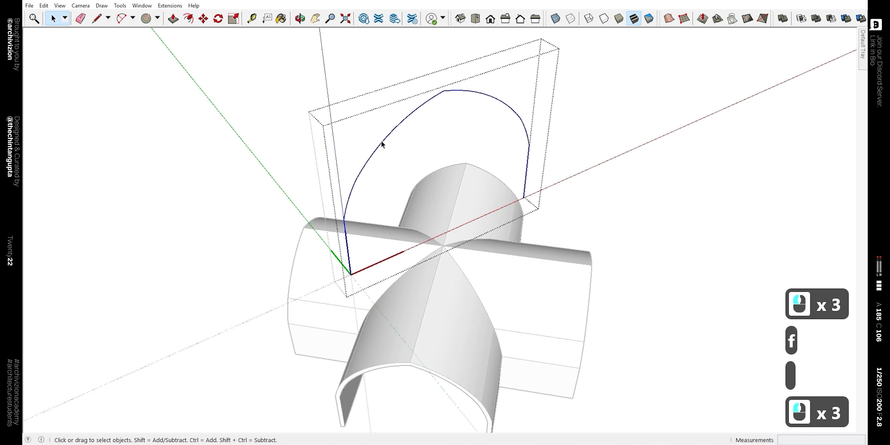
pyautogui.press('f')
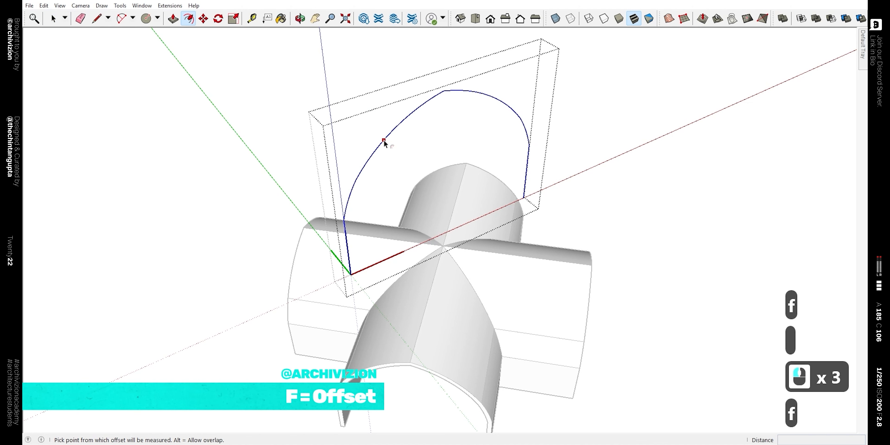
pyautogui.click(385, 142)
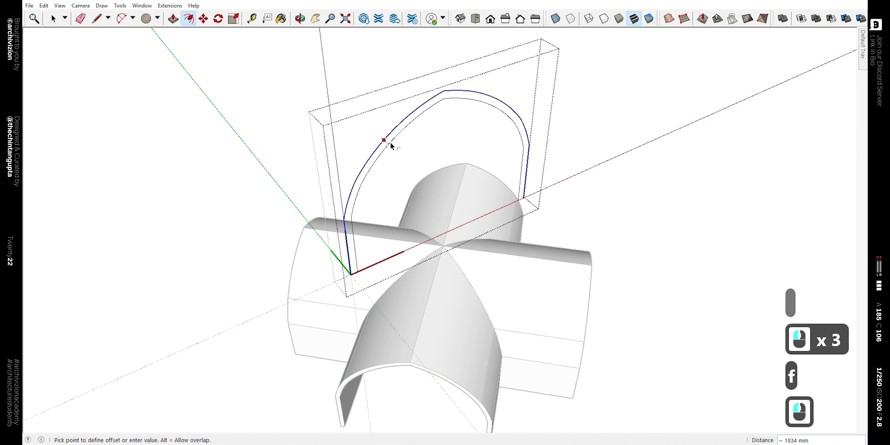
pyautogui.click(391, 143)
# Draw a baseline about 53495 mm long between the arch's feet, and delete the inner face with its bottom edge
pyautogui.press('l')
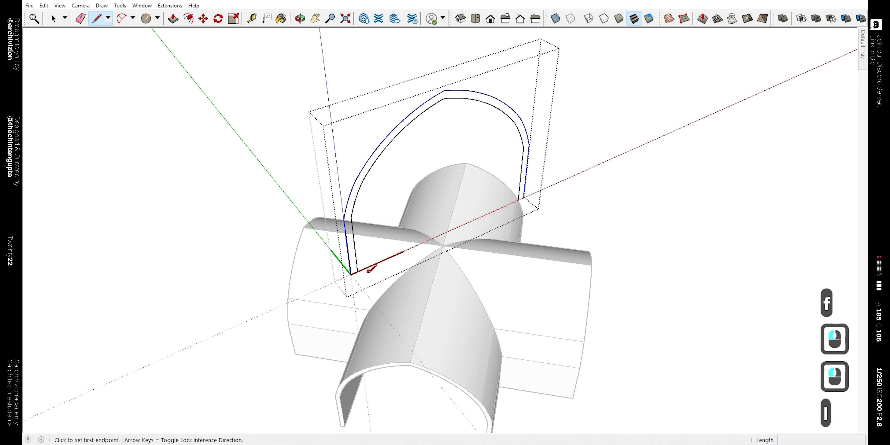
pyautogui.click(524, 199)
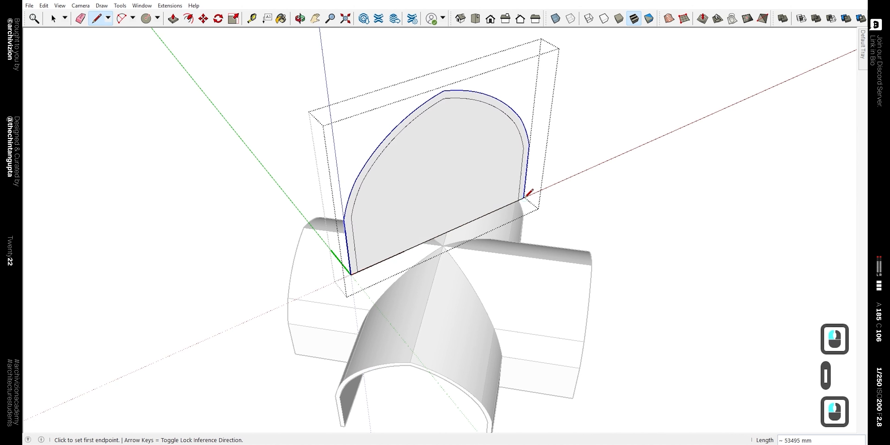
pyautogui.press('space')
pyautogui.click(447, 216)
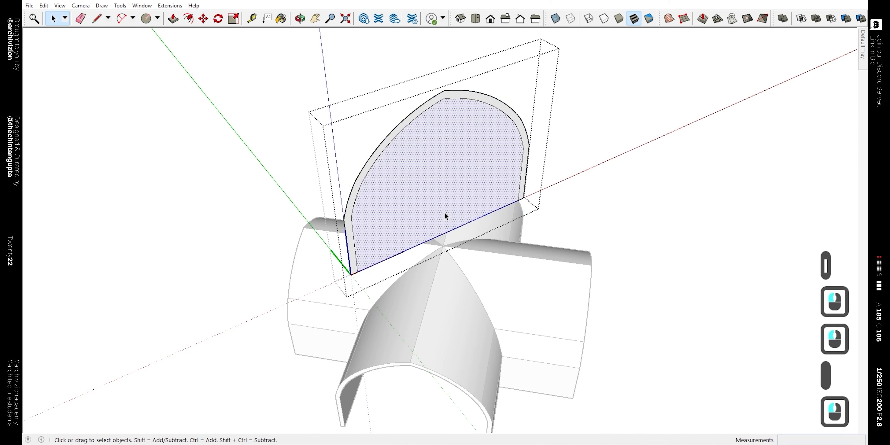
pyautogui.press('Delete')
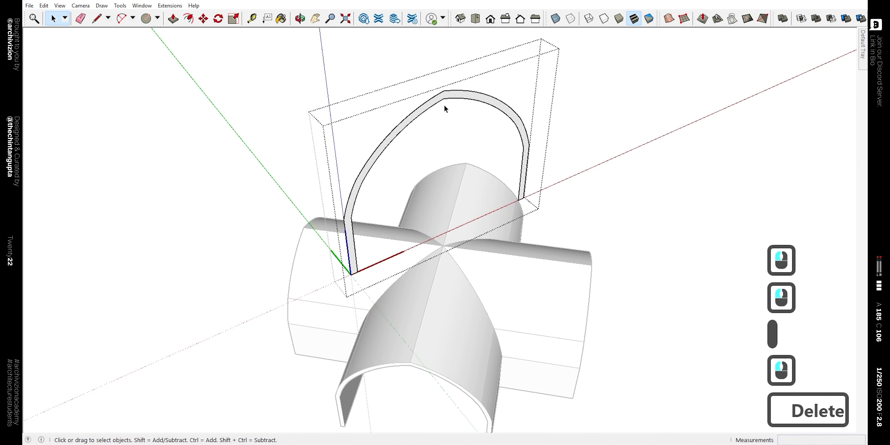
# Draw a horizontal 24-sided circle with a radius of about 5340 mm, centred on the arch's apex
pyautogui.press('c')
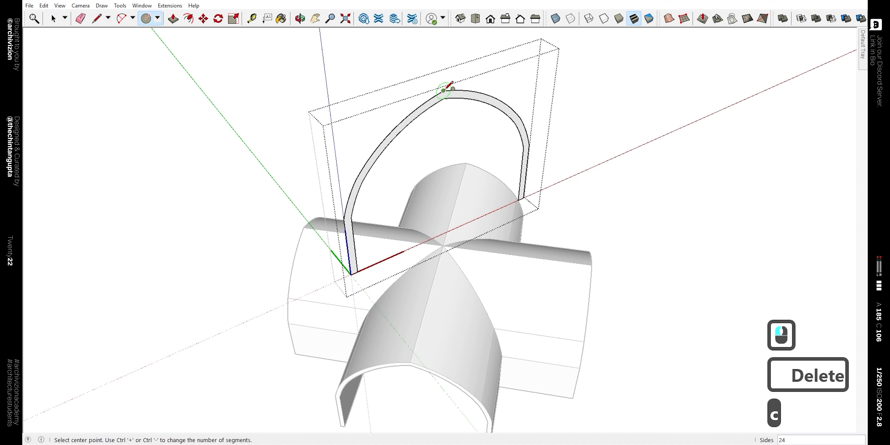
pyautogui.click(444, 91)
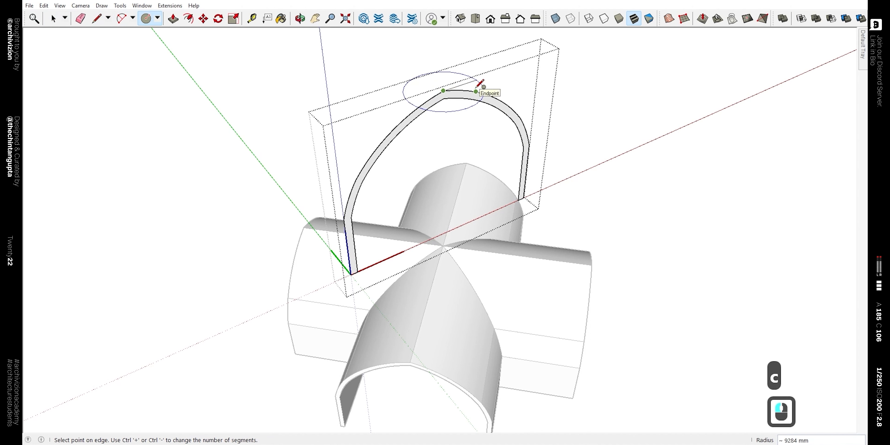
pyautogui.click(465, 86)
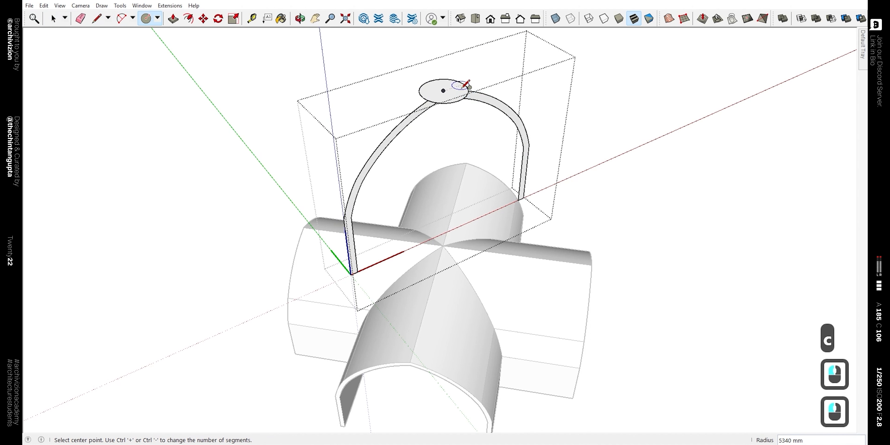
# Sweep the arch band face around the apex circle with Follow Me to form a dome
pyautogui.press('space')
pyautogui.doubleClick(452, 93)
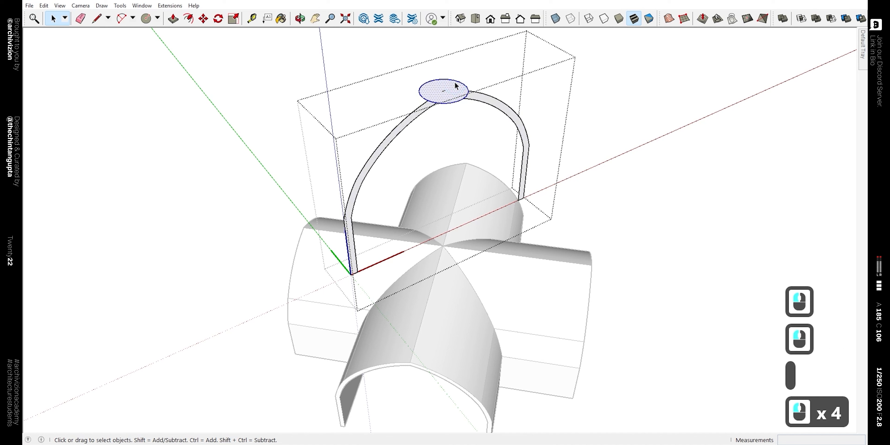
pyautogui.click(117, 5)
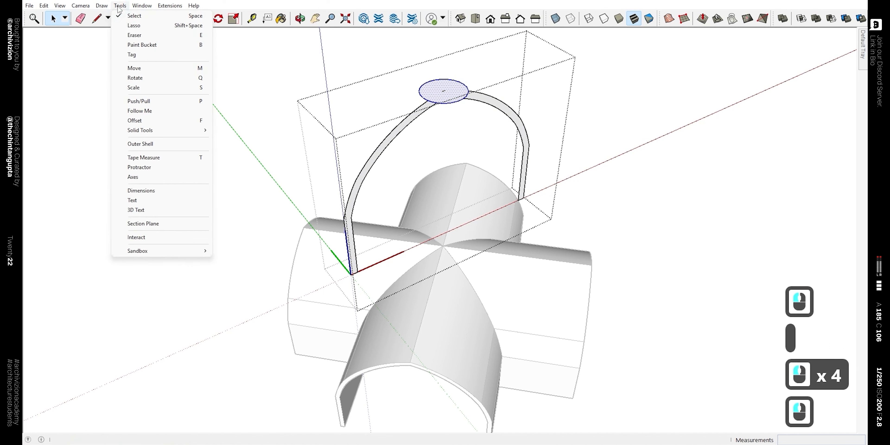
pyautogui.click(140, 110)
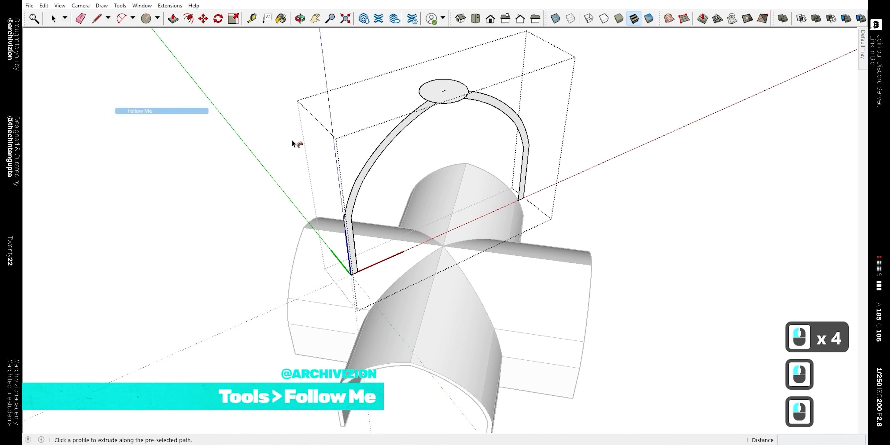
pyautogui.click(391, 140)
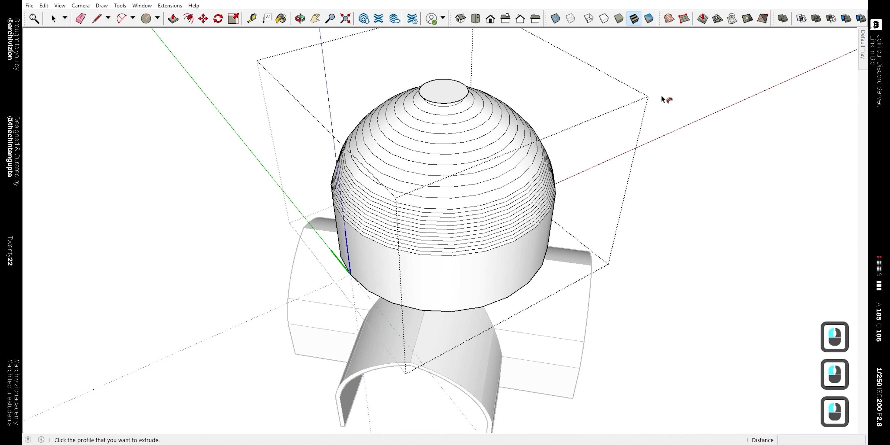
# Delete the guide circle's face and edge from the top of the dome
pyautogui.press('space')
pyautogui.doubleClick(454, 85)
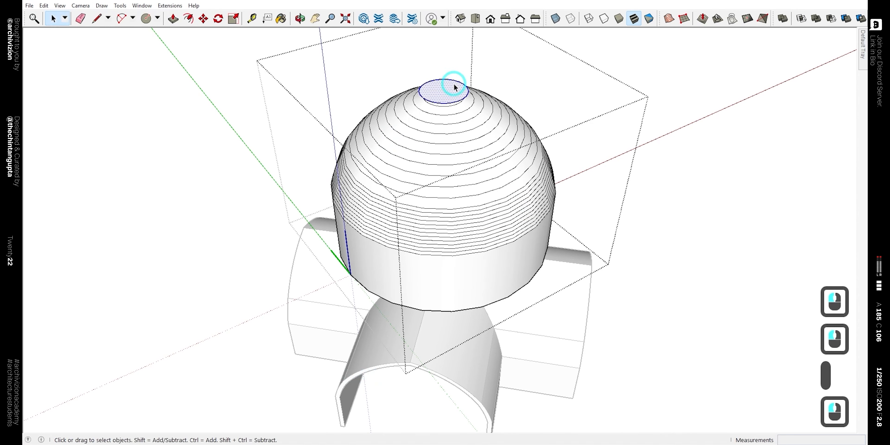
pyautogui.press('Delete')
pyautogui.click(493, 78)
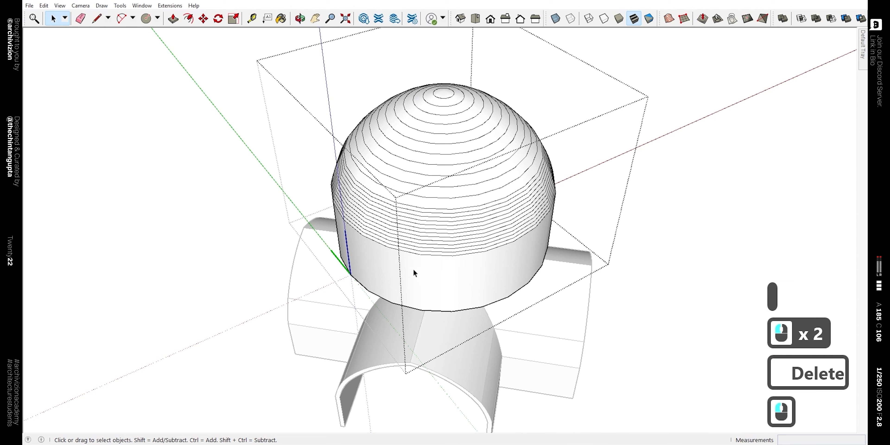
# Select all of the dome's geometry, soften and smooth its edges, and close the component
pyautogui.hotkey('ctrl', 'a')
pyautogui.rightClick(458, 145)
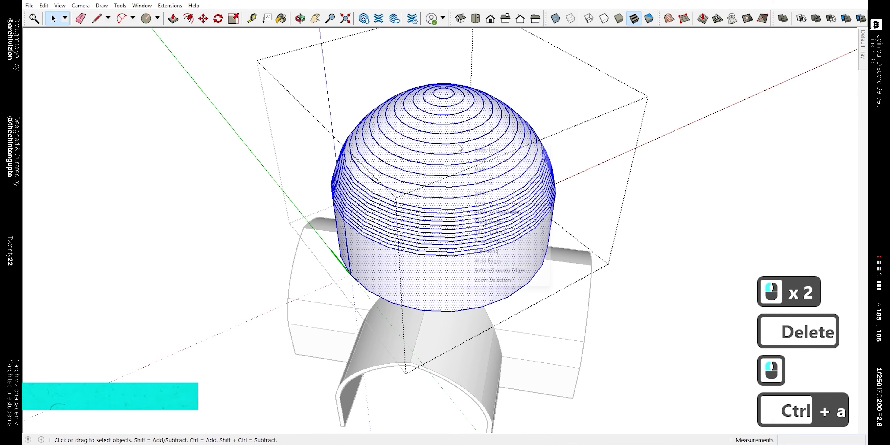
pyautogui.click(500, 270)
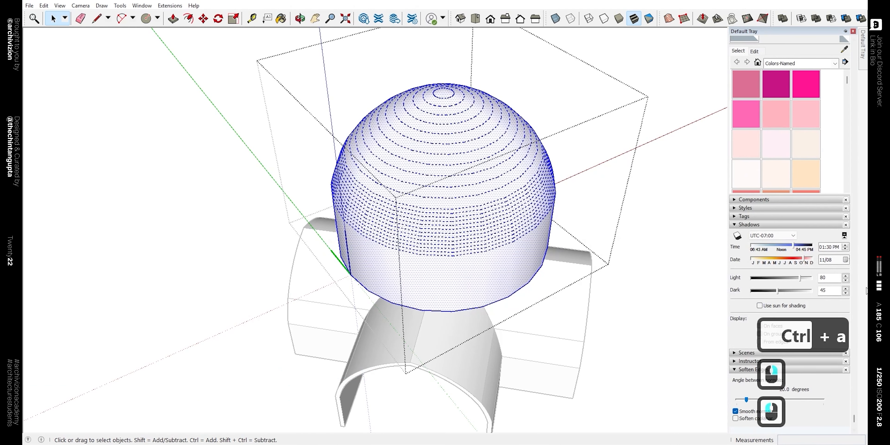
pyautogui.click(694, 247)
# Move the dome straight down about 21900 mm so that it sinks into the centre of the cross vault
pyautogui.moveTo(334, 362); pyautogui.dragTo(605, 352, button='middle')
pyautogui.moveTo(383, 314); pyautogui.dragTo(538, 253, button='middle')
pyautogui.click(475, 208)
pyautogui.scroll(3, 389, 298)
pyautogui.moveTo(405, 302); pyautogui.dragTo(448, 309, button='middle')
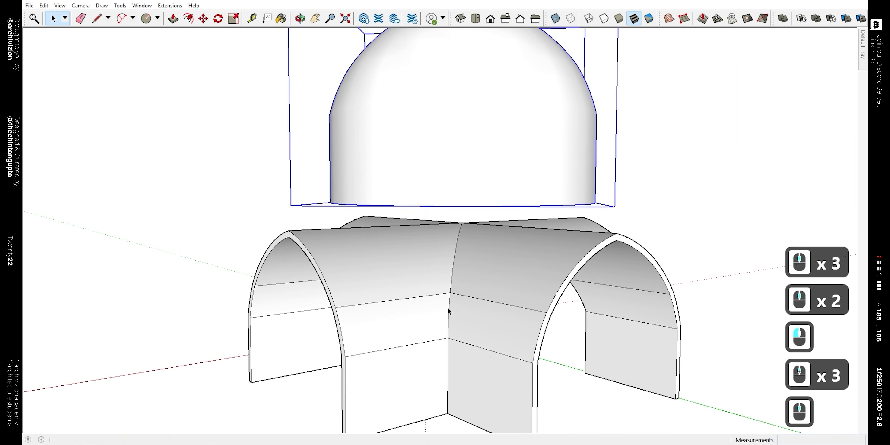
pyautogui.press('m')
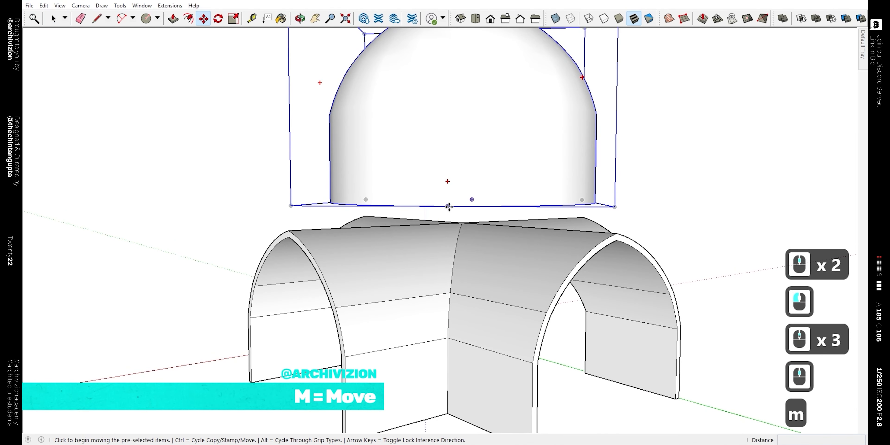
pyautogui.click(448, 206)
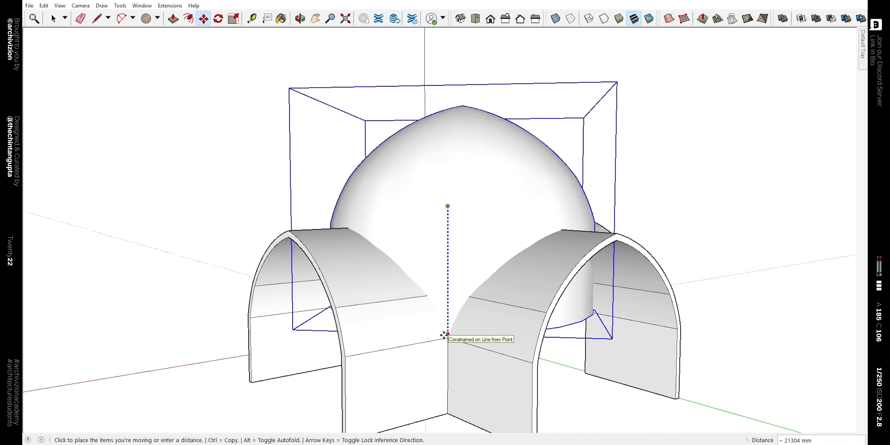
pyautogui.click(446, 338)
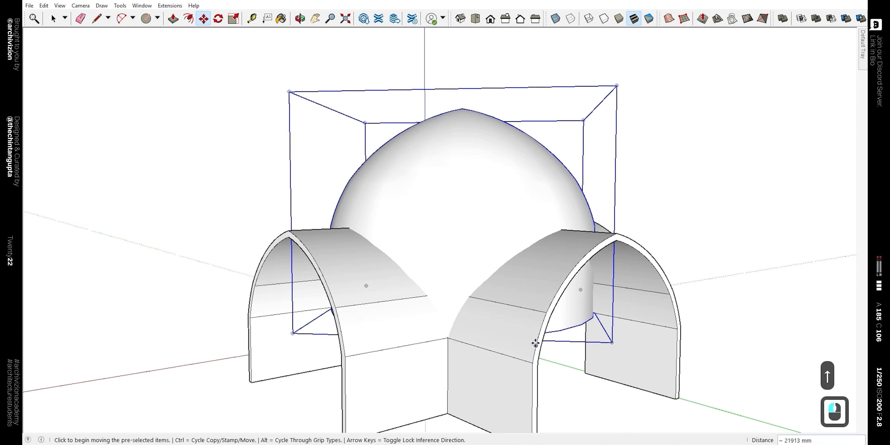
# Extend the dome's bottom ring downward about 12870 mm with Push/Pull, down to the base of the vault, and close the component
pyautogui.moveTo(532, 342); pyautogui.dragTo(349, 251, button='middle')
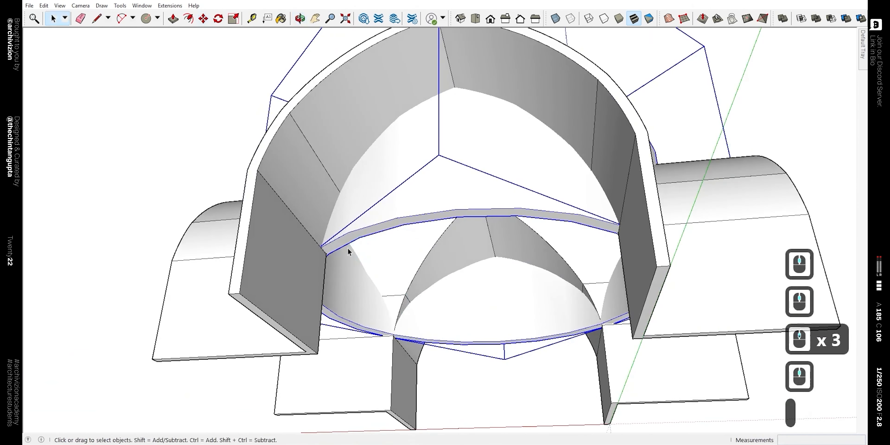
pyautogui.doubleClick(339, 247)
pyautogui.press('p')
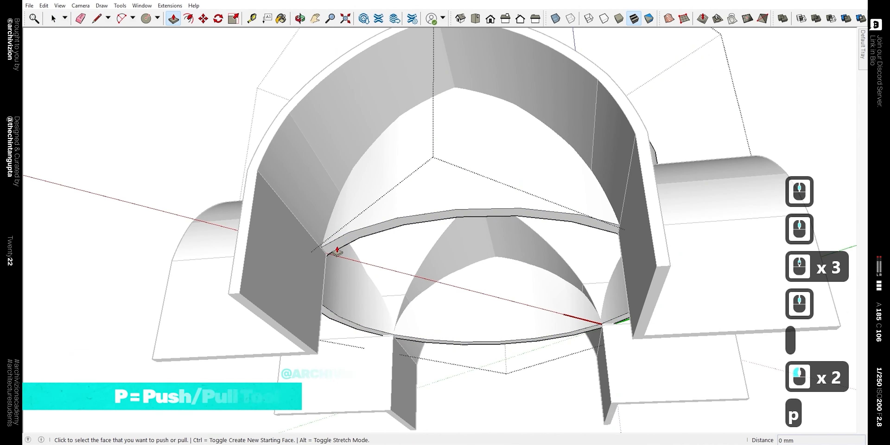
pyautogui.click(335, 247)
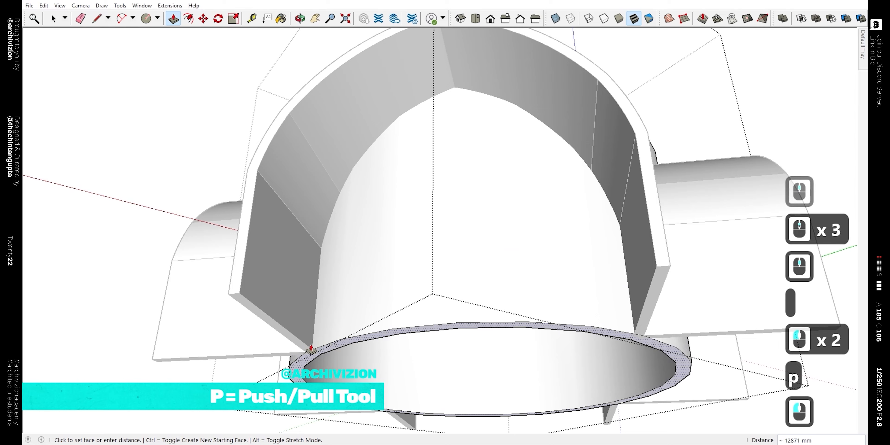
pyautogui.click(310, 349)
pyautogui.press('space')
pyautogui.click(155, 183)
# Select both the dome and the cross vault and split them where they intersect with the solid Split tool
pyautogui.scroll(-3, 153, 199)
pyautogui.scroll(-5, 152, 200)
pyautogui.moveTo(184, 187); pyautogui.dragTo(414, 209, button='middle')
pyautogui.click(414, 210)
pyautogui.click(557, 282)
pyautogui.moveTo(548, 318); pyautogui.dragTo(372, 265, button='middle')
pyautogui.click(419, 230)
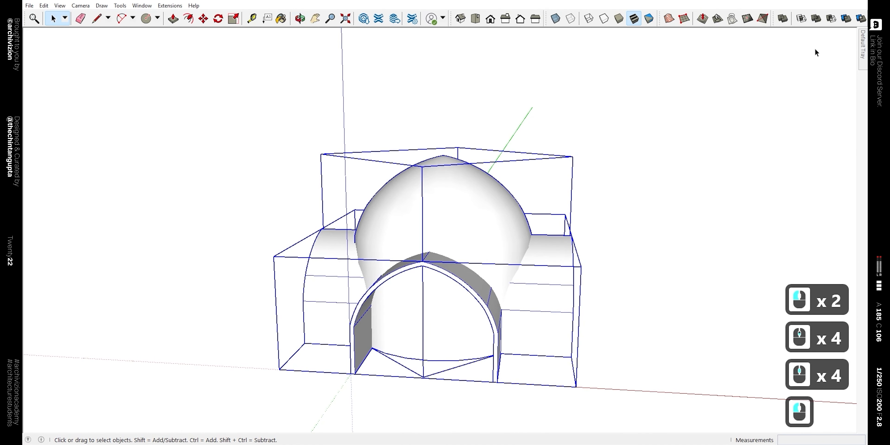
pyautogui.click(861, 19)
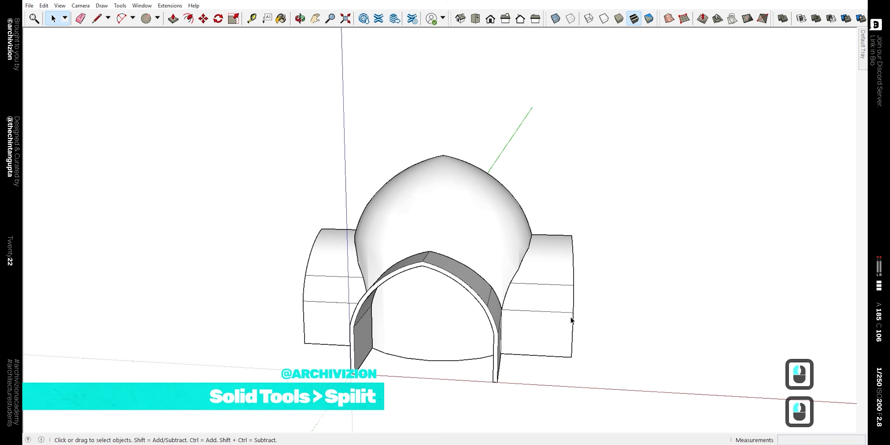
# Open the split dome piece, delete its connected cylindrical wall inside the arches, and close it
pyautogui.moveTo(570, 317); pyautogui.dragTo(417, 321, button='middle')
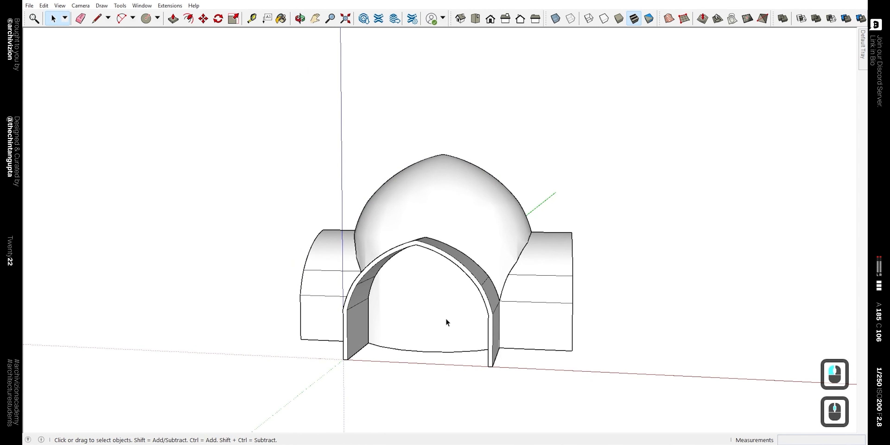
pyautogui.click(434, 350)
pyautogui.moveTo(433, 350); pyautogui.dragTo(359, 237, button='middle')
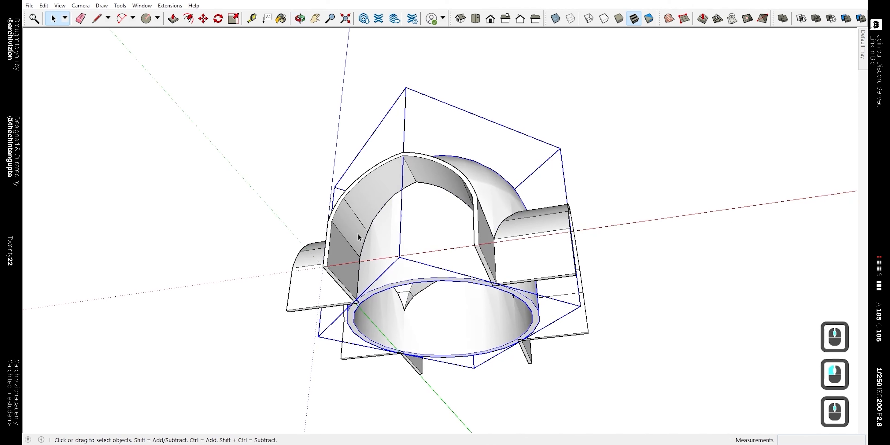
pyautogui.click(325, 273)
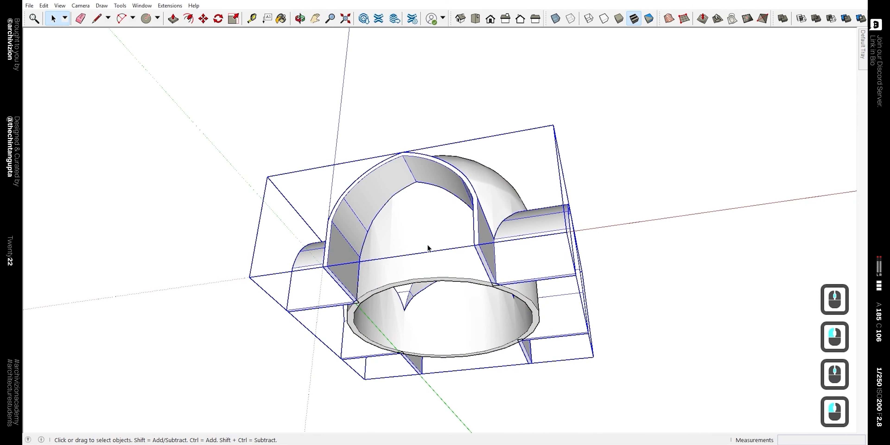
pyautogui.moveTo(428, 248); pyautogui.dragTo(472, 270, button='middle')
pyautogui.doubleClick(472, 270)
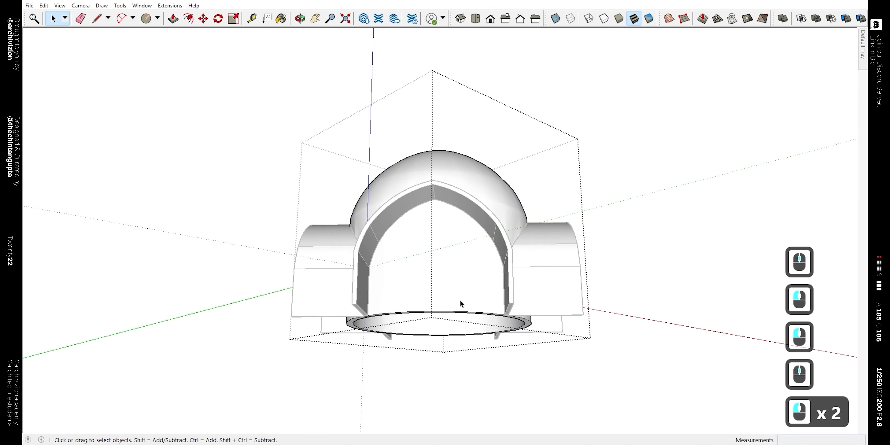
pyautogui.moveTo(462, 303); pyautogui.dragTo(446, 217, button='middle')
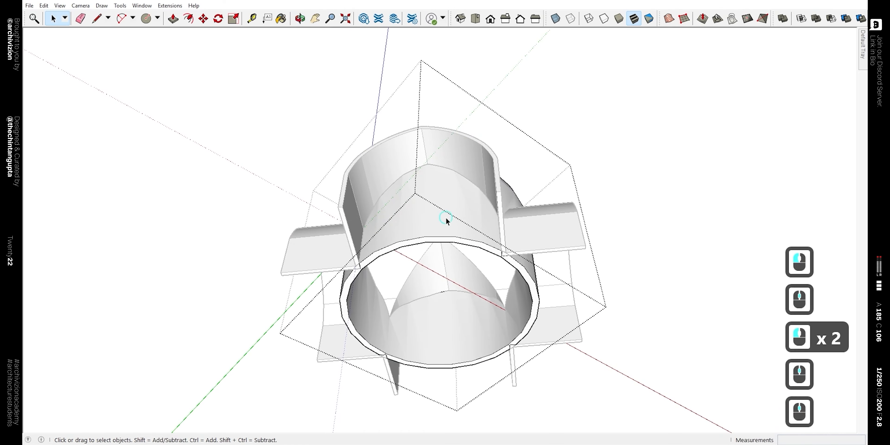
pyautogui.tripleClick(446, 218)
pyautogui.moveTo(366, 246); pyautogui.dragTo(477, 147, button='middle')
pyautogui.press('Delete')
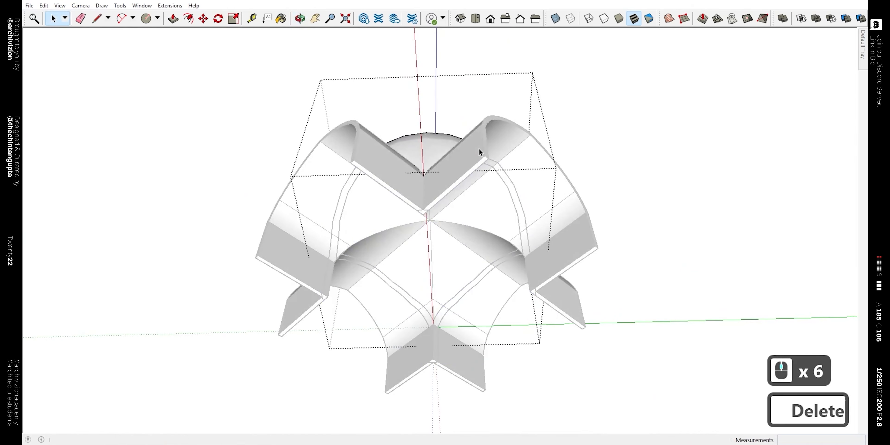
pyautogui.click(701, 154)
# Select all the vault and dome pieces and combine them into one component with the default settings
pyautogui.moveTo(411, 351); pyautogui.dragTo(644, 340, button='middle')
pyautogui.press('space')
pyautogui.click(374, 180)
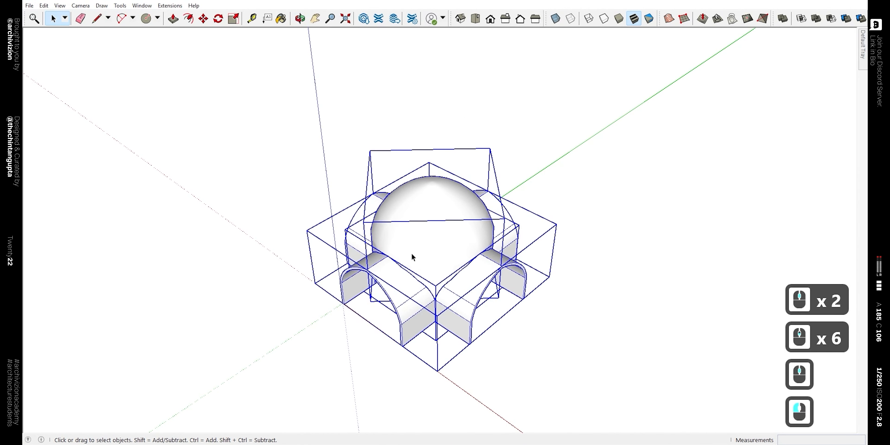
pyautogui.rightClick(429, 237)
pyautogui.click(463, 314)
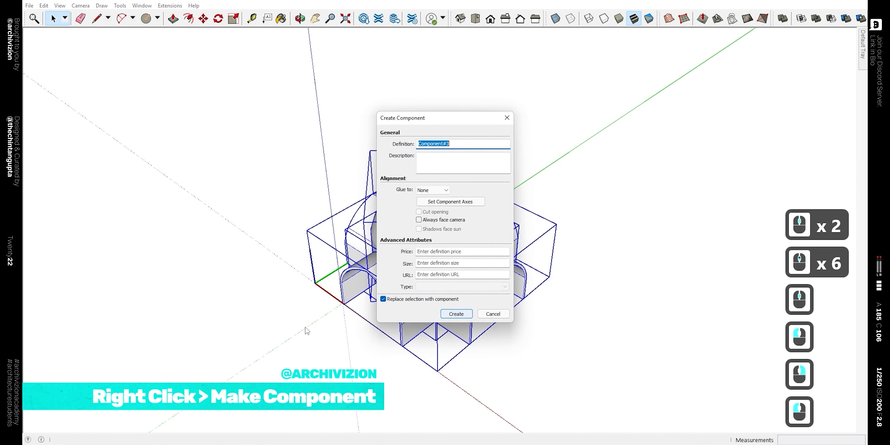
pyautogui.click(457, 314)
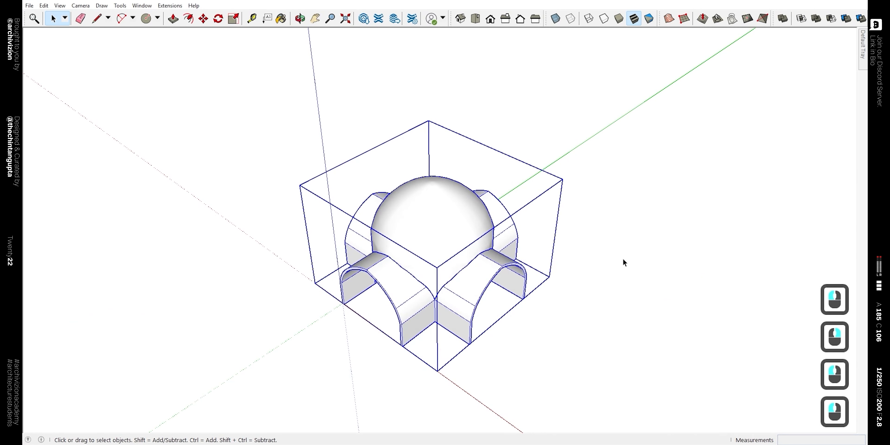
# Array six copies of the domed vault component along the red axis, corner to corner at 76708 mm spacing
pyautogui.click(403, 359)
pyautogui.moveTo(402, 360); pyautogui.dragTo(644, 358, button='middle')
pyautogui.click(412, 252)
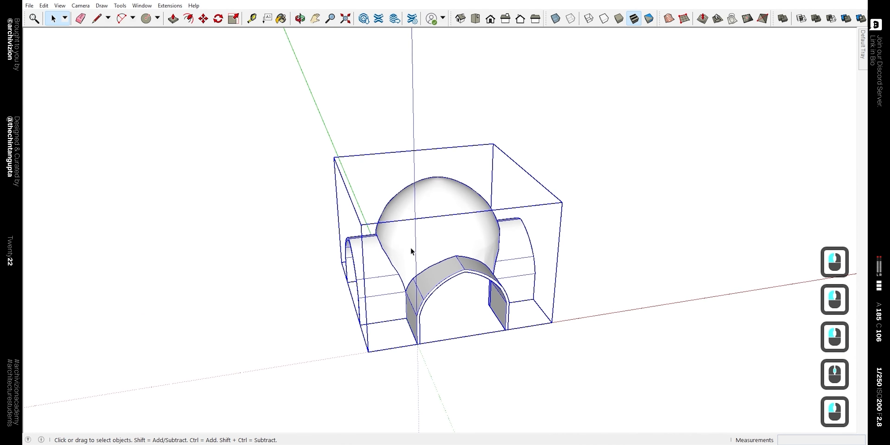
pyautogui.press('m')
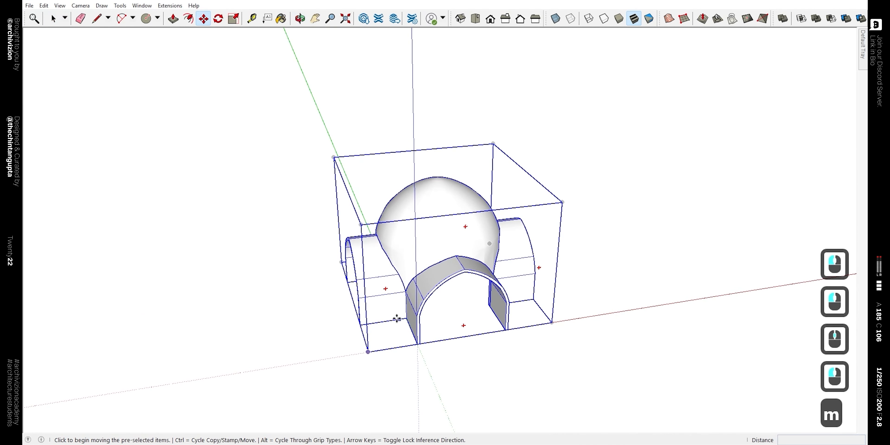
pyautogui.press('ctrl')
pyautogui.click(360, 325)
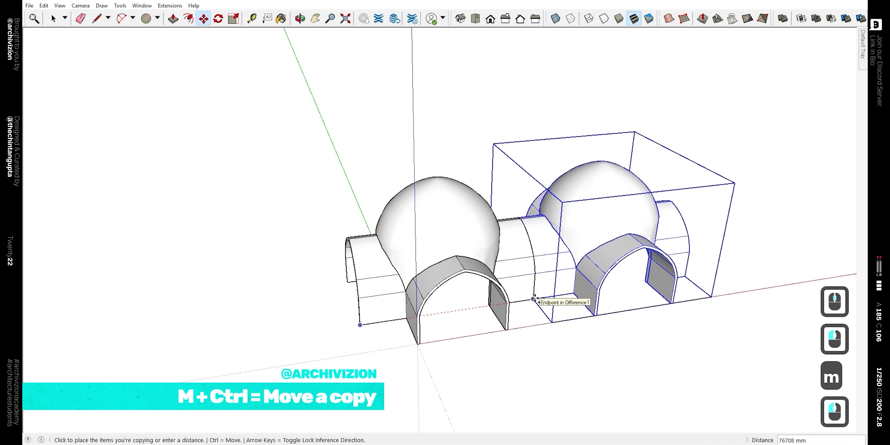
pyautogui.click(535, 299)
pyautogui.write('6*')
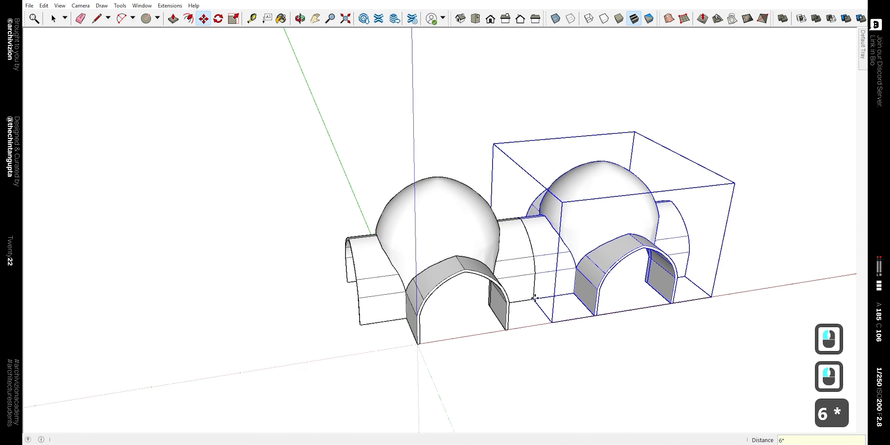
pyautogui.press('Return')
pyautogui.press('space')
# Select the whole row of domed vaults and array six copies of it side by side along the green axis
pyautogui.scroll(-9, 437, 322)
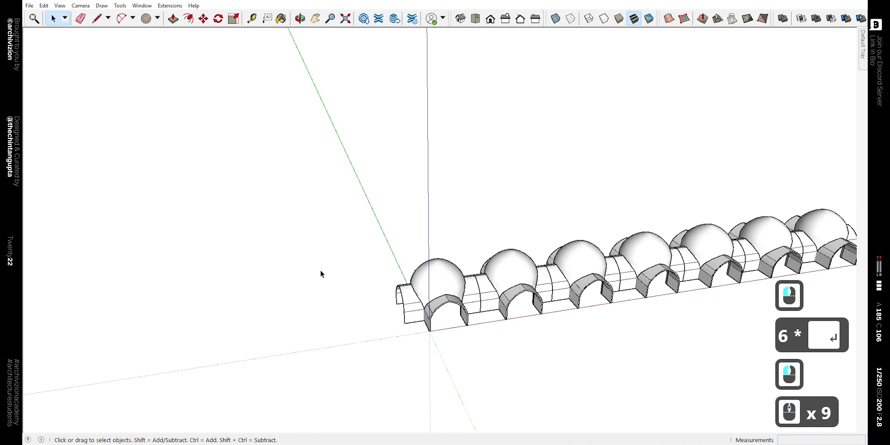
pyautogui.keyDown('shift'); pyautogui.moveTo(320, 270); pyautogui.dragTo(44, 208, button='middle'); pyautogui.keyUp('shift')
pyautogui.moveTo(288, 242); pyautogui.dragTo(443, 273, button='middle')
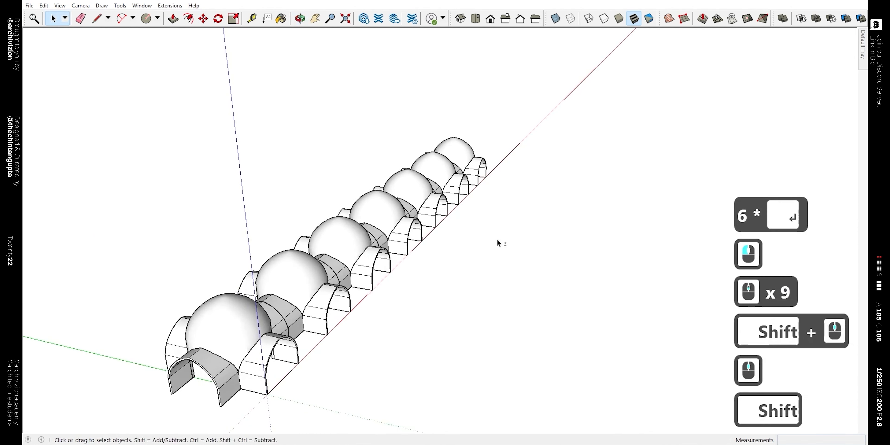
pyautogui.keyDown('shift'); pyautogui.moveTo(498, 240); pyautogui.dragTo(578, 221, button='middle'); pyautogui.keyUp('shift')
pyautogui.scroll(-2, 579, 221)
pyautogui.moveTo(606, 371); pyautogui.dragTo(280, 45)
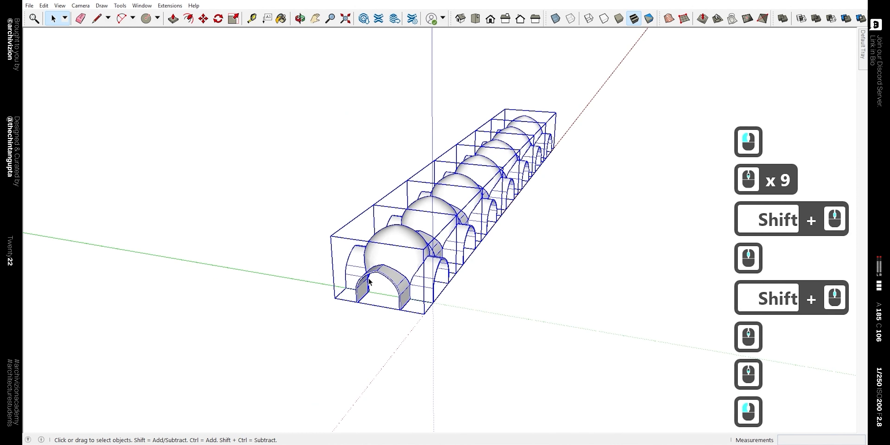
pyautogui.press('m')
pyautogui.moveTo(407, 304); pyautogui.dragTo(550, 302, button='middle')
pyautogui.scroll(2, 551, 303)
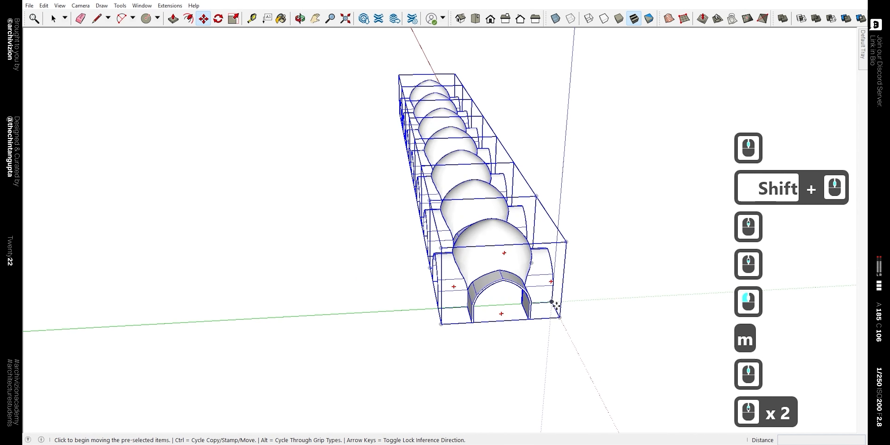
pyautogui.press('ctrl')
pyautogui.click(552, 303)
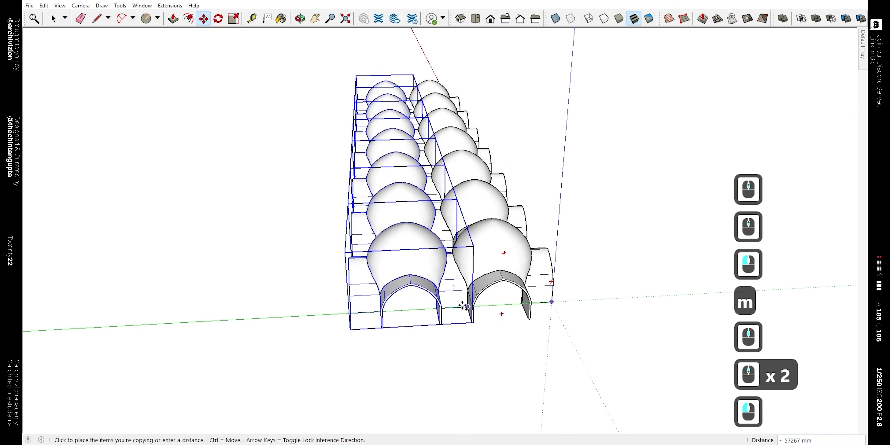
pyautogui.click(442, 306)
pyautogui.write('6*')
pyautogui.press('Return')
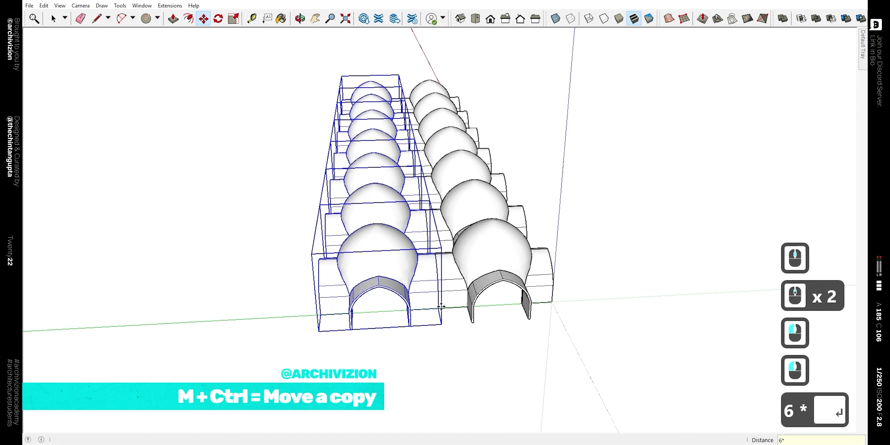
pyautogui.press('space')
# Examine the grid of domed vaults from the outside and from underneath, including how the arches of neighbouring modules meet
pyautogui.scroll(-3, 671, 267)
pyautogui.moveTo(672, 267); pyautogui.dragTo(352, 278, button='middle')
pyautogui.scroll(2, 358, 294)
pyautogui.scroll(-4, 358, 294)
pyautogui.moveTo(446, 291); pyautogui.dragTo(392, 210, button='middle')
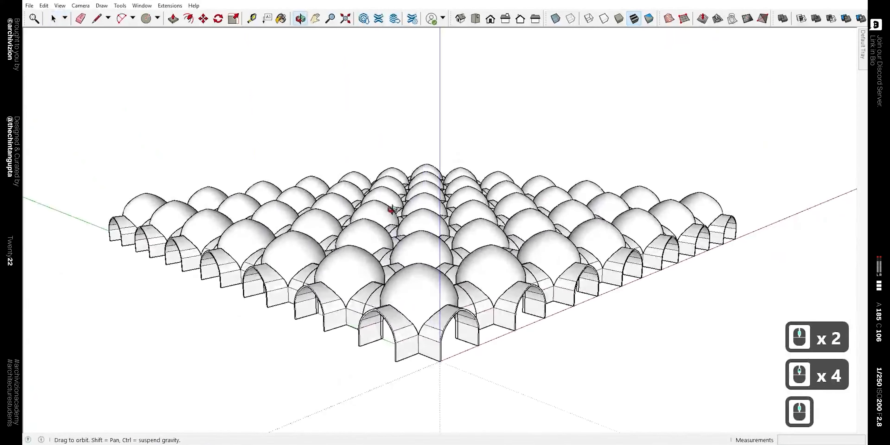
pyautogui.scroll(3, 420, 357)
pyautogui.scroll(1, 420, 359)
pyautogui.moveTo(421, 360); pyautogui.dragTo(453, 187, button='middle')
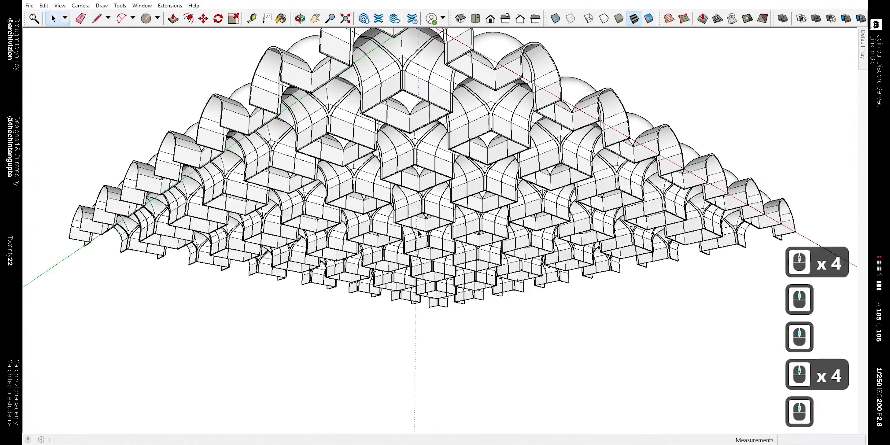
pyautogui.scroll(5, 454, 183)
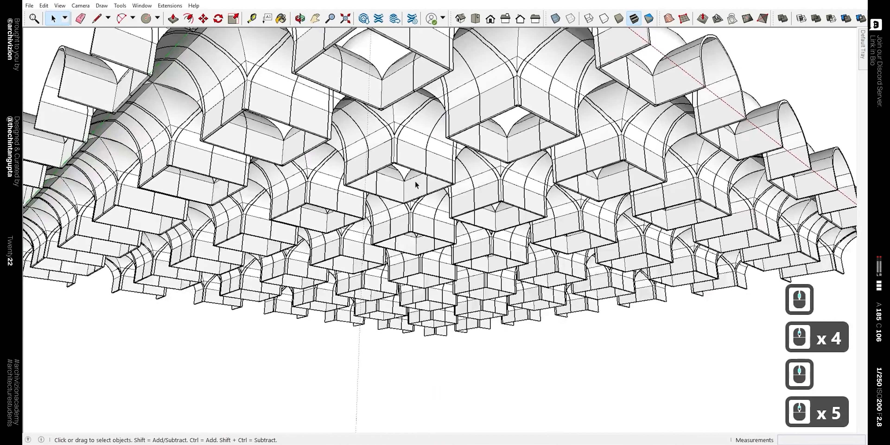
pyautogui.scroll(9, 415, 181)
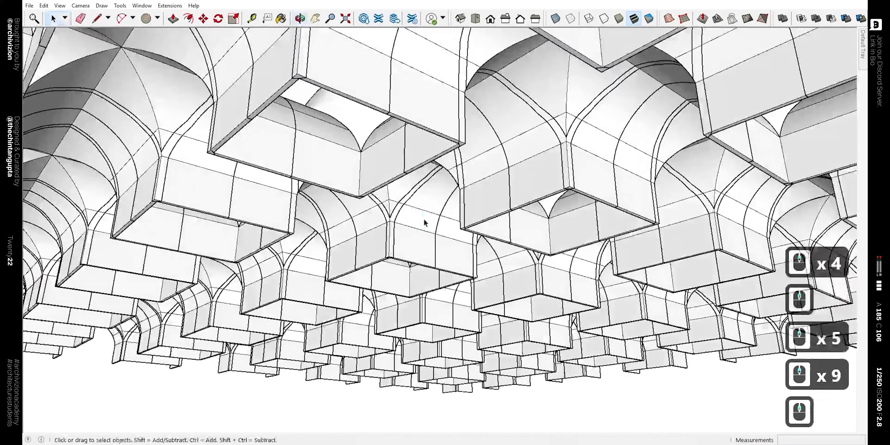
pyautogui.moveTo(424, 218); pyautogui.dragTo(392, 176, button='middle')
pyautogui.scroll(3, 392, 176)
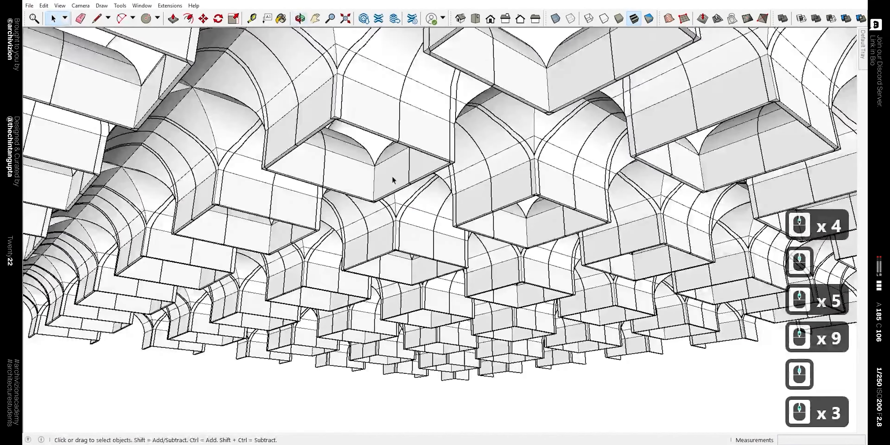
pyautogui.click(365, 129)
pyautogui.scroll(-2, 356, 127)
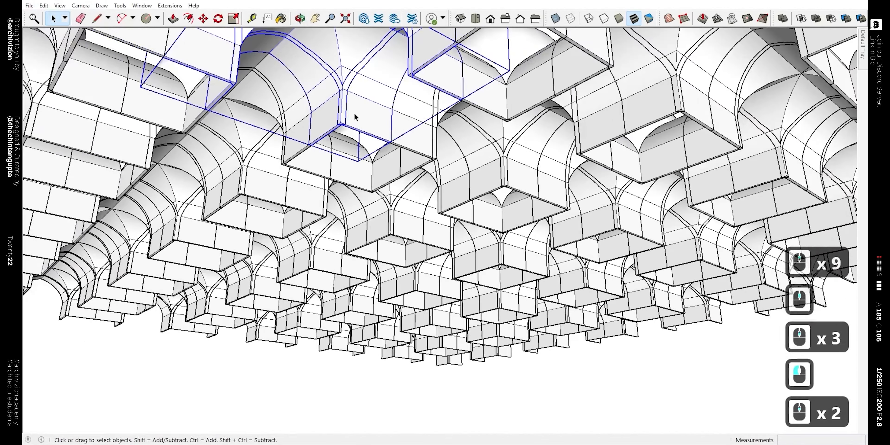
pyautogui.keyDown('shift'); pyautogui.moveTo(354, 123); pyautogui.dragTo(405, 188, button='middle'); pyautogui.keyUp('shift')
pyautogui.scroll(1, 453, 175)
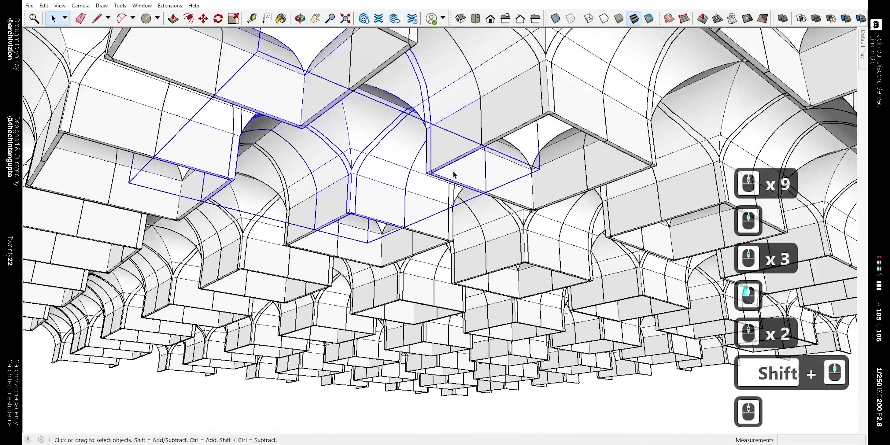
# Set the camera's field of view to 20 and frame the vault corner piers from underneath
pyautogui.keyDown('shift'); pyautogui.moveTo(448, 166); pyautogui.dragTo(466, 190, button='middle'); pyautogui.keyUp('shift')
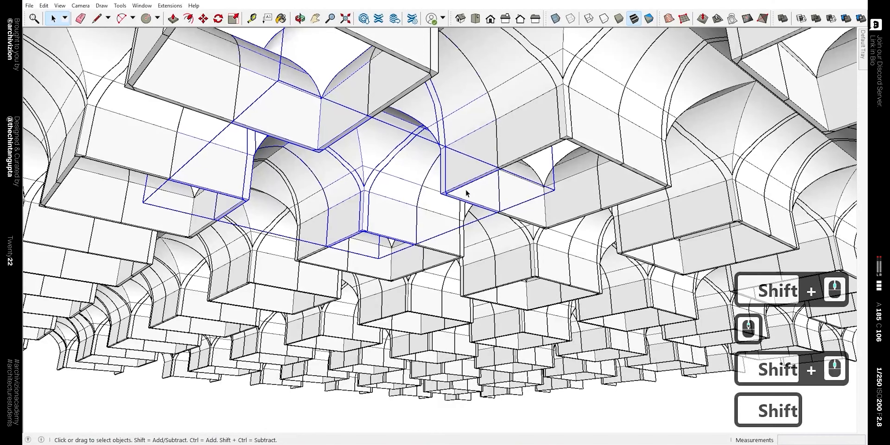
pyautogui.write('z2')
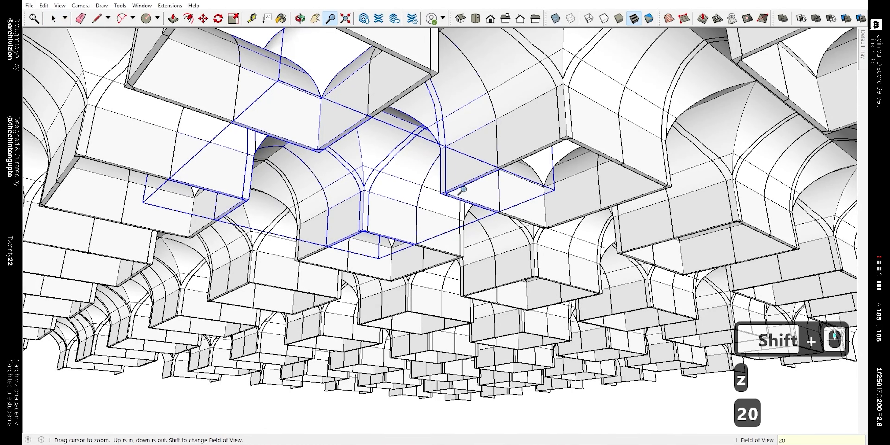
pyautogui.write('0')
pyautogui.press('Return')
pyautogui.keyDown('shift'); pyautogui.moveTo(282, 167); pyautogui.dragTo(365, 178, button='middle'); pyautogui.keyUp('shift')
pyautogui.keyDown('shift'); pyautogui.moveTo(396, 212); pyautogui.dragTo(408, 215, button='middle'); pyautogui.keyUp('shift')
pyautogui.press('space')
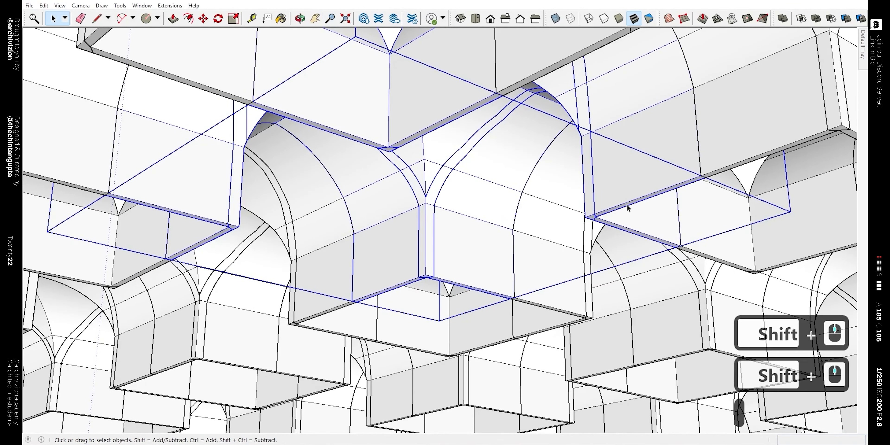
# Open a vault module for editing and draw a closed square of lines across the underside of one corner pier, following its edges
pyautogui.doubleClick(630, 204)
pyautogui.click(630, 204)
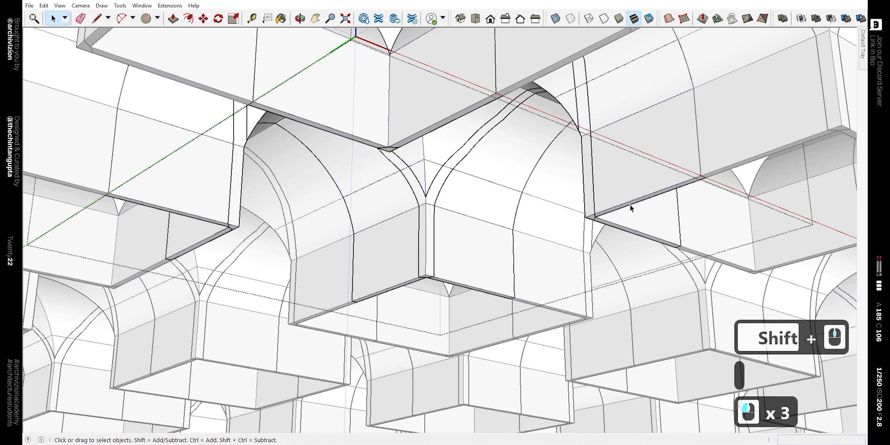
pyautogui.press('l')
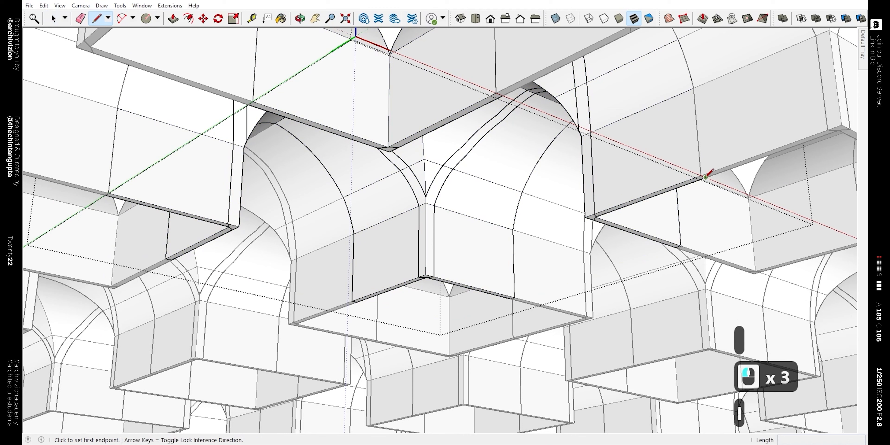
pyautogui.click(706, 178)
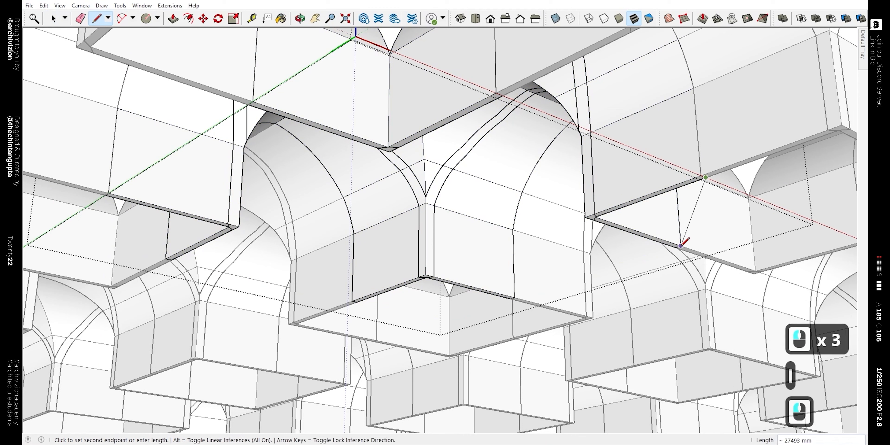
pyautogui.click(783, 204)
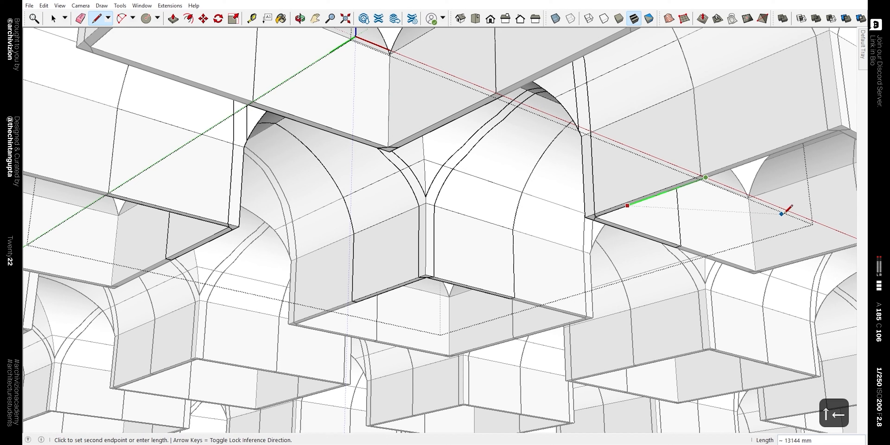
pyautogui.press('Right')
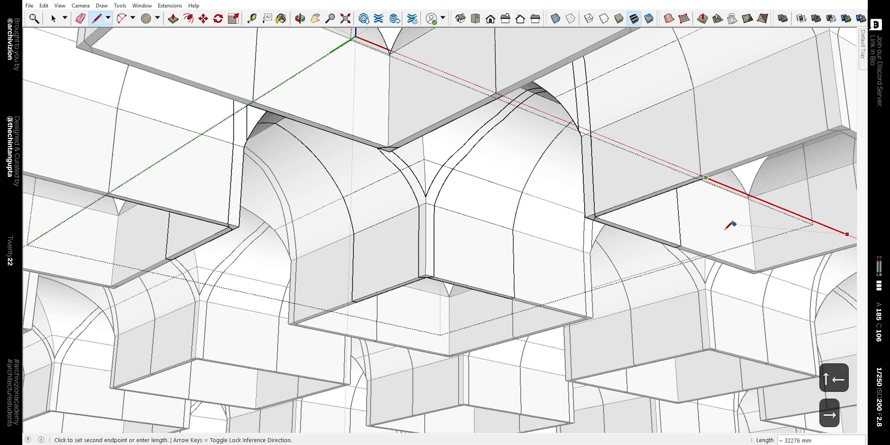
pyautogui.click(686, 243)
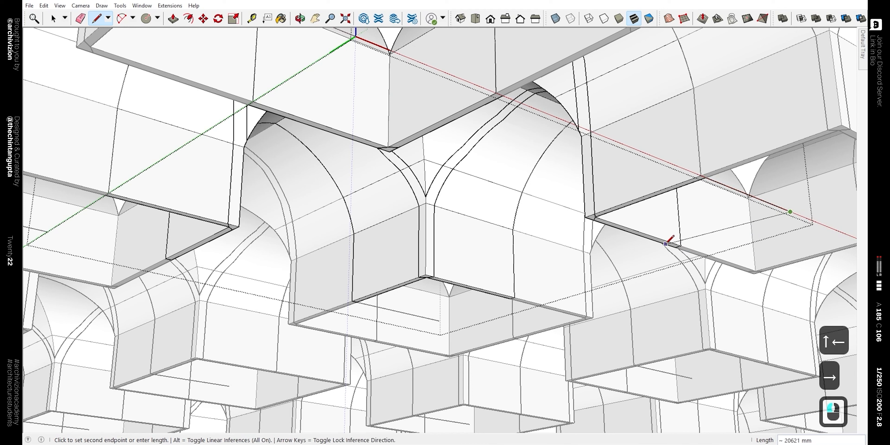
pyautogui.click(681, 246)
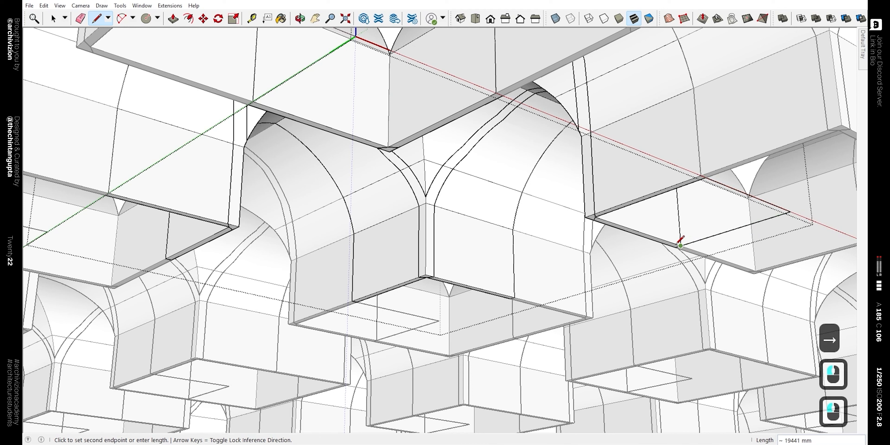
pyautogui.click(596, 217)
pyautogui.click(706, 178)
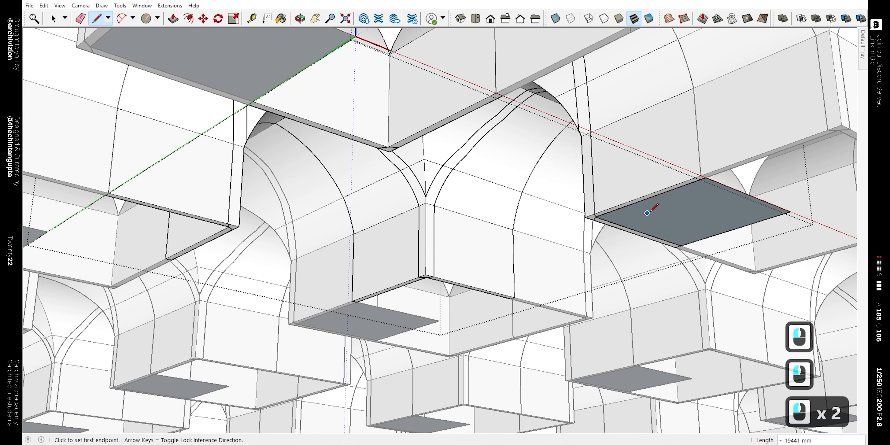
# Turn the new square face and its edges into a component with the default settings
pyautogui.press('space')
pyautogui.doubleClick(679, 213)
pyautogui.rightClick(679, 213)
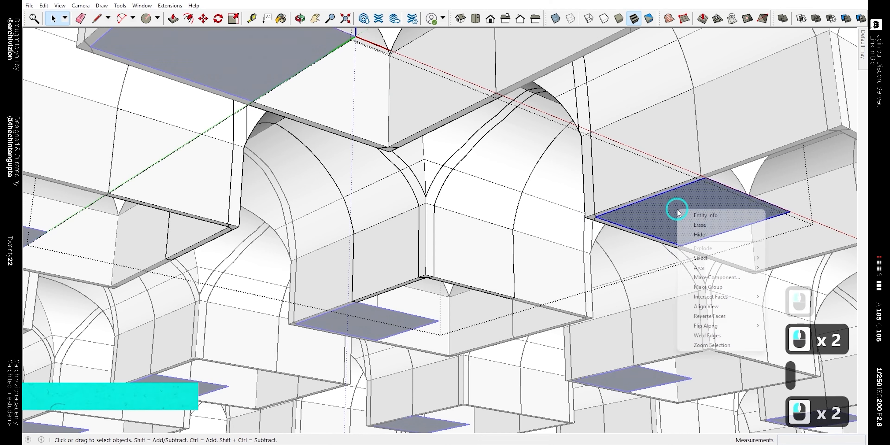
pyautogui.click(707, 278)
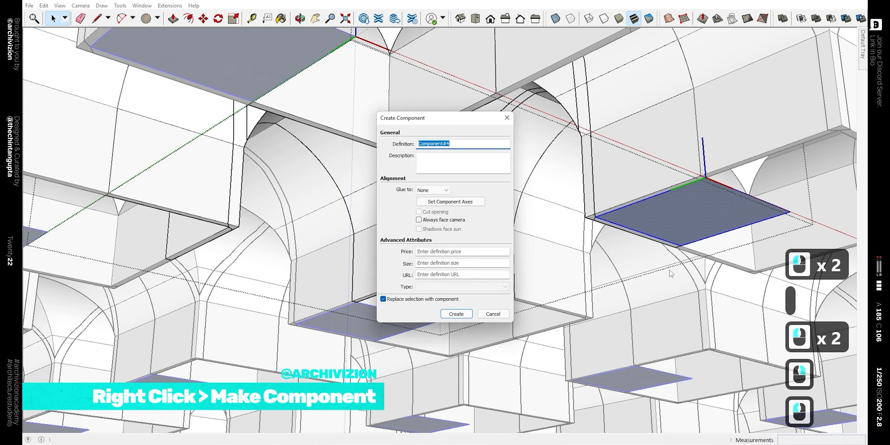
pyautogui.click(457, 314)
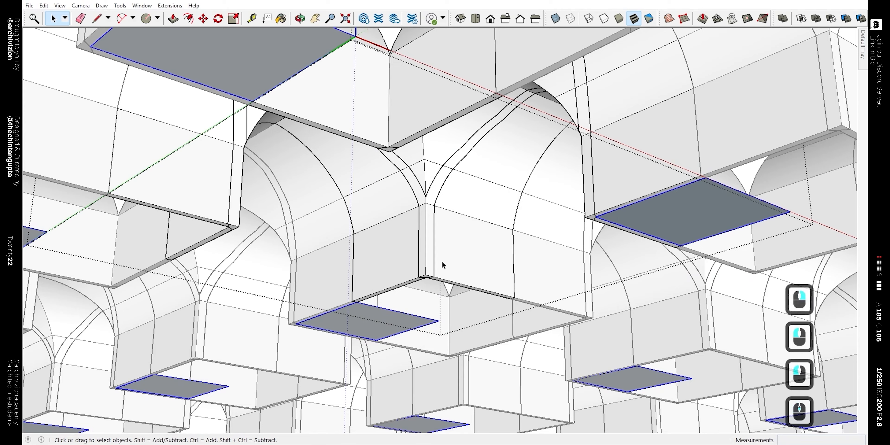
# Copy the square component along the red axis to the module's adjacent corner pier and flip the copy along the red direction
pyautogui.middleClick(442, 261)
pyautogui.middleClick(441, 260)
pyautogui.keyDown('shift'); pyautogui.moveTo(583, 257); pyautogui.dragTo(582, 288, button='middle'); pyautogui.keyUp('shift')
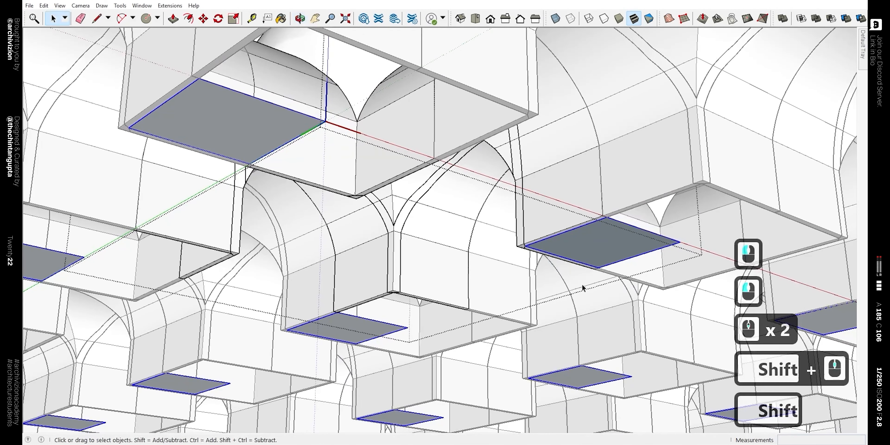
pyautogui.press('m')
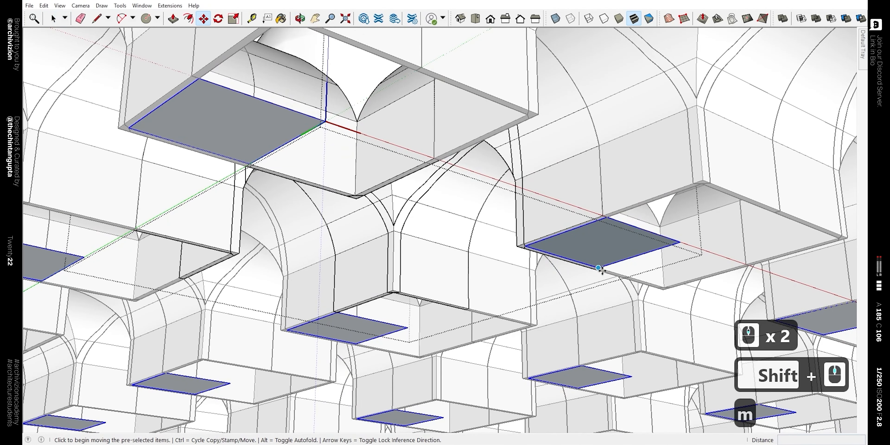
pyautogui.click(529, 247)
pyautogui.press('ctrl')
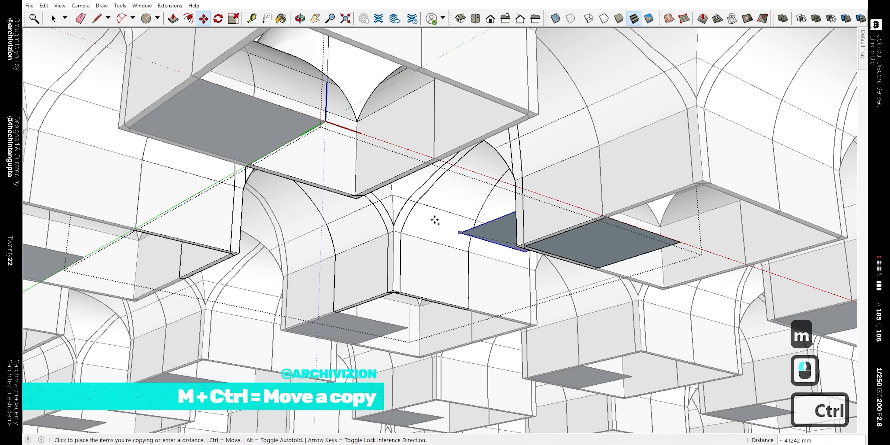
pyautogui.click(249, 164)
pyautogui.press('space')
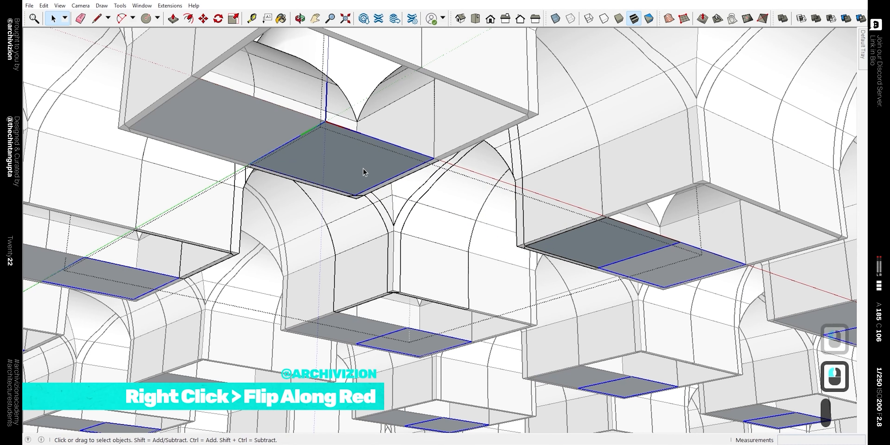
pyautogui.rightClick(364, 170)
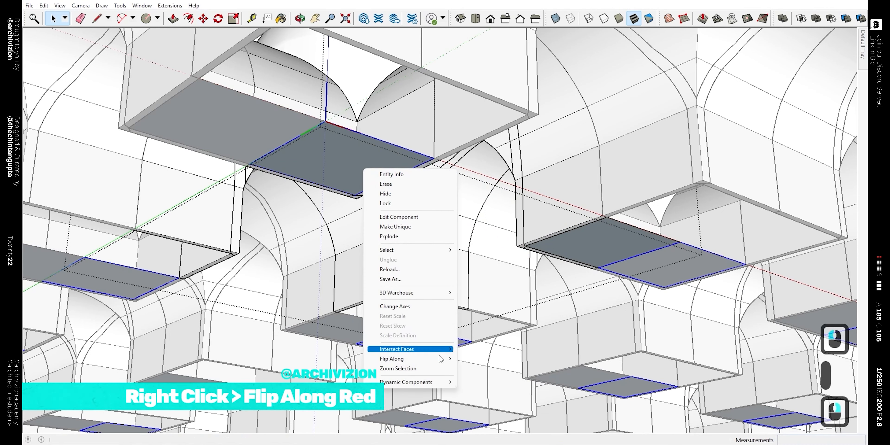
pyautogui.moveTo(441, 360)
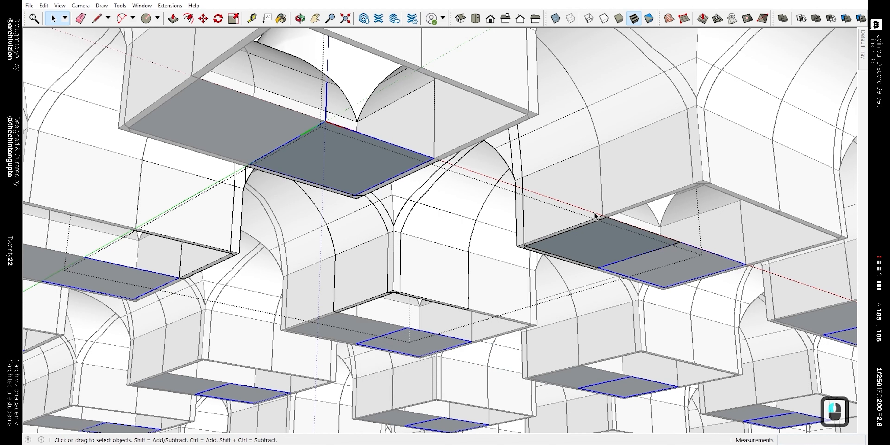
# Copy both square components along the green axis to the remaining two corner piers and flip the copies along the green direction
pyautogui.keyDown('shift'); pyautogui.click(607, 255); pyautogui.keyUp('shift')
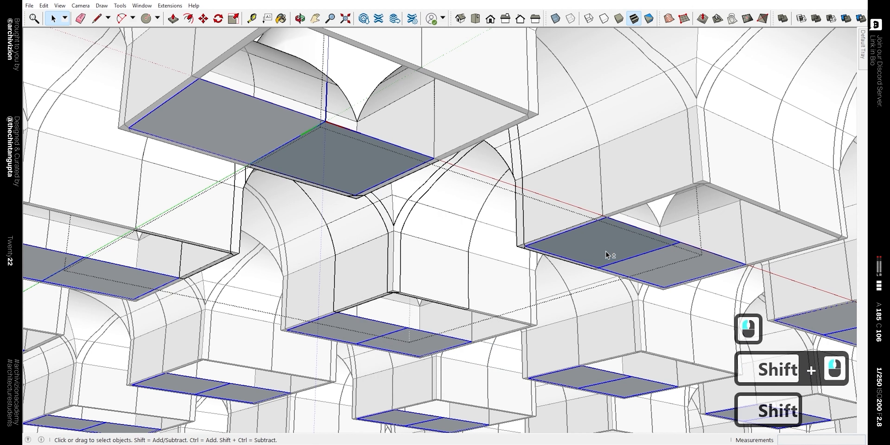
pyautogui.press('m')
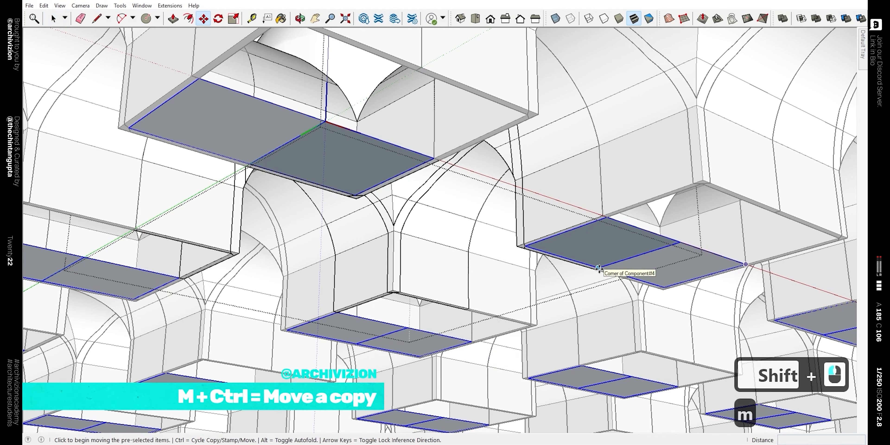
pyautogui.press('ctrl')
pyautogui.click(599, 268)
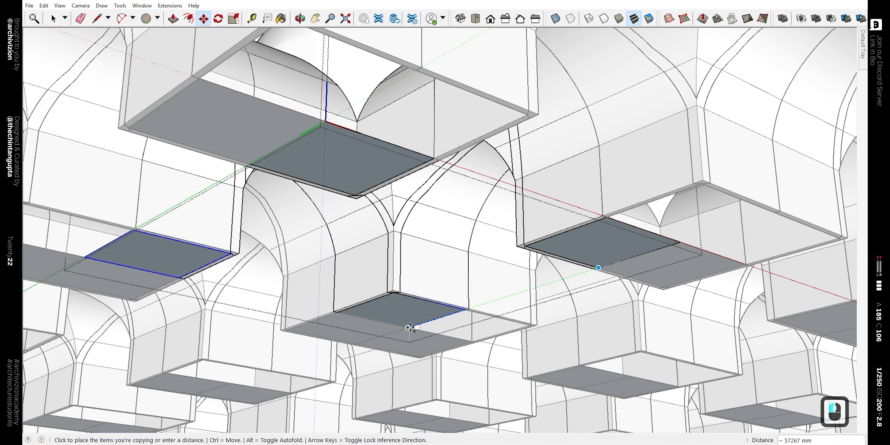
pyautogui.click(409, 327)
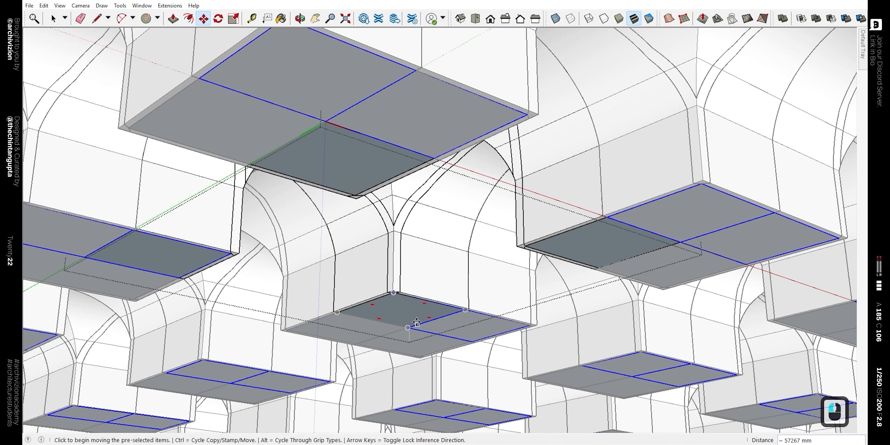
pyautogui.press('space')
pyautogui.rightClick(416, 327)
pyautogui.moveTo(493, 293)
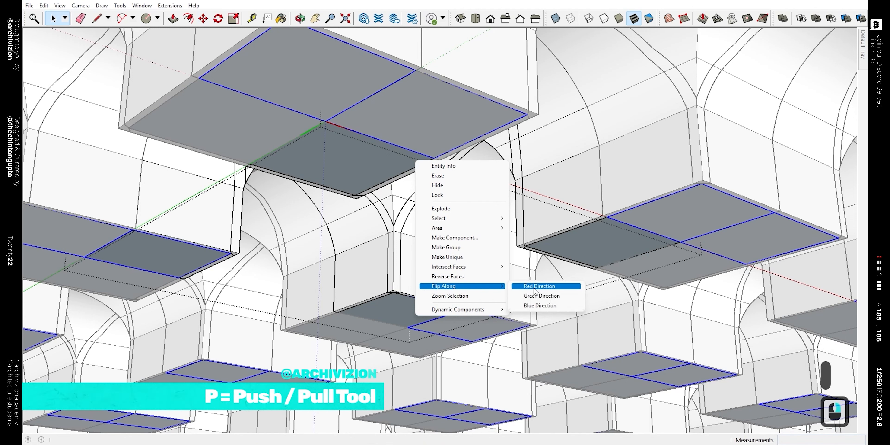
pyautogui.click(538, 296)
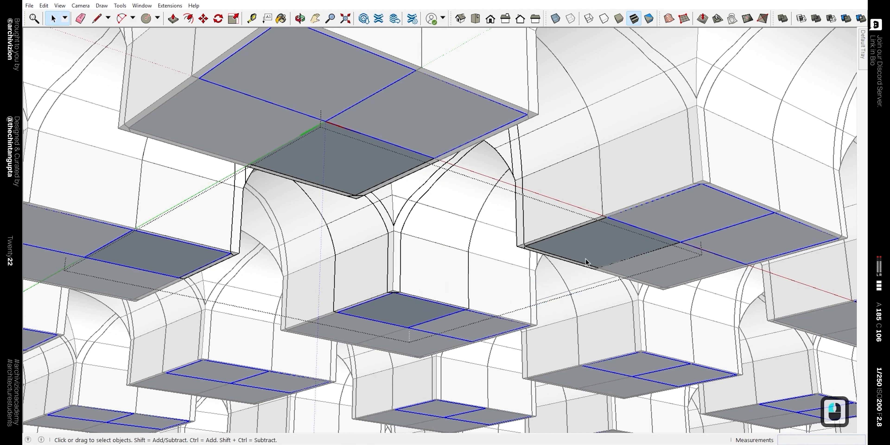
# Open one square component for editing and extrude its face downward by 9237 mm
pyautogui.doubleClick(601, 245)
pyautogui.scroll(-6, 577, 259)
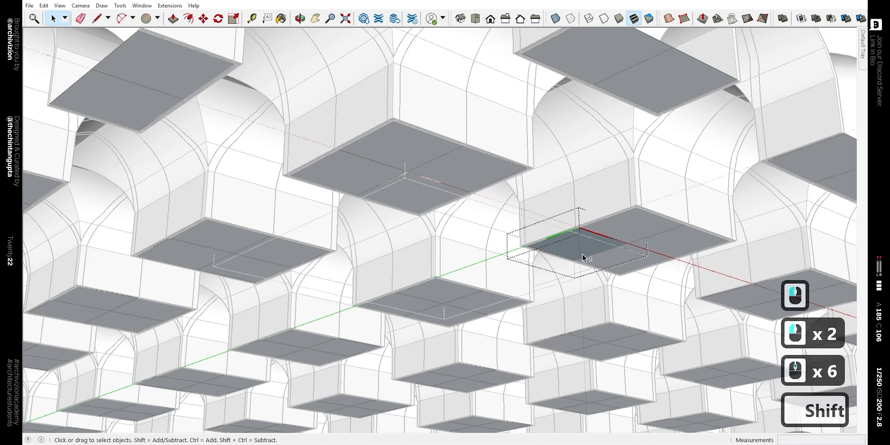
pyautogui.keyDown('shift'); pyautogui.moveTo(547, 249); pyautogui.dragTo(484, 218, button='middle'); pyautogui.keyUp('shift')
pyautogui.press('e')
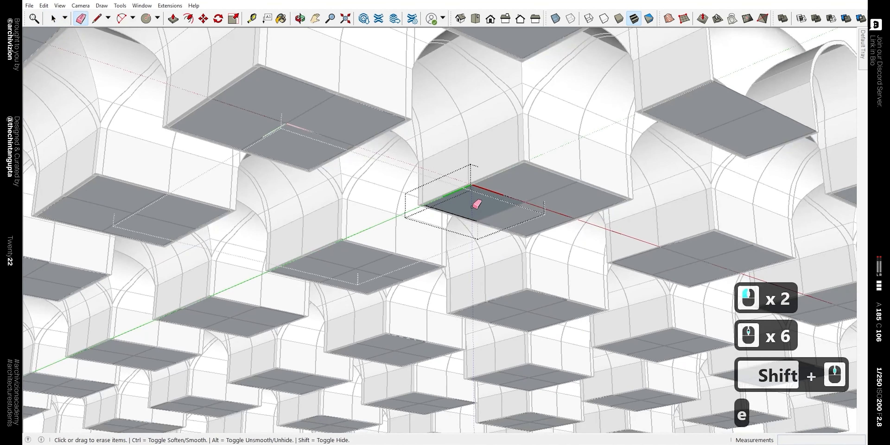
pyautogui.press('p')
pyautogui.click(470, 204)
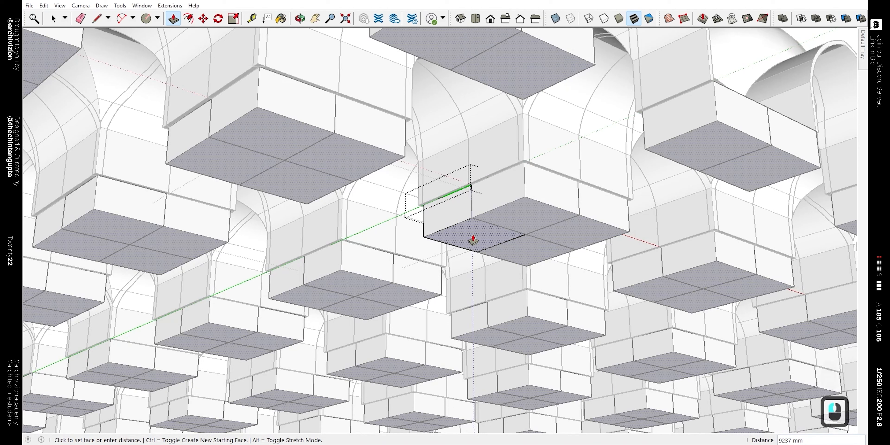
pyautogui.click(473, 240)
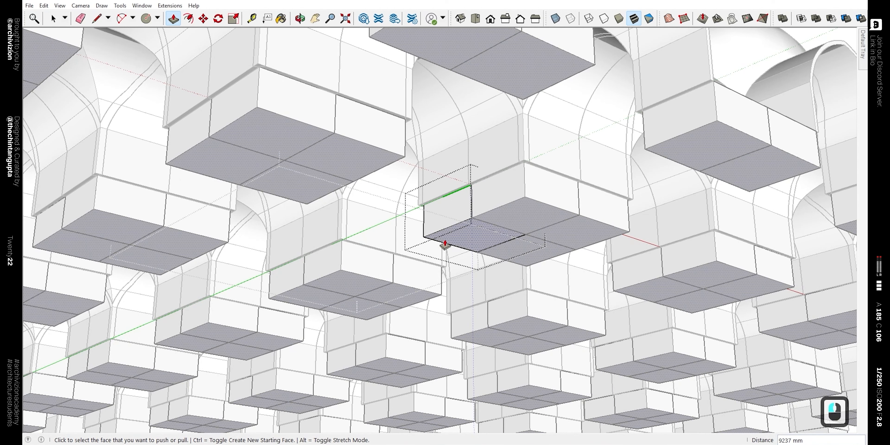
# Select the extruded block's bottom face and scale it uniformly toward the pier's centre to about 0.77, tapering the block
pyautogui.press('s')
pyautogui.press('space')
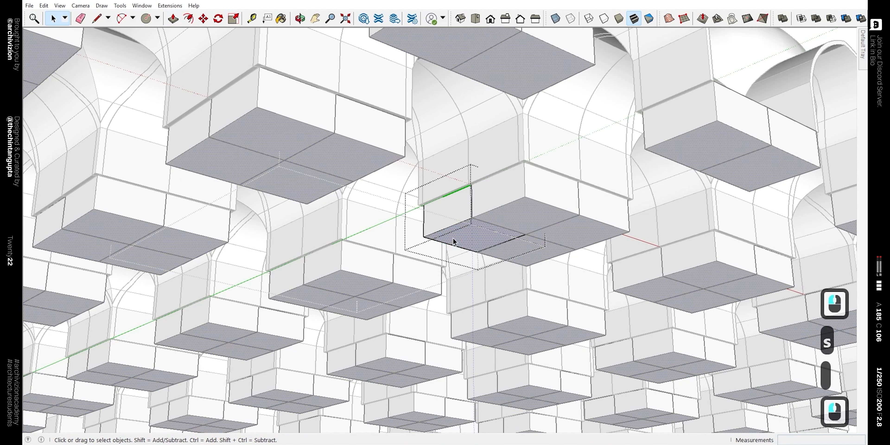
pyautogui.doubleClick(455, 241)
pyautogui.press('s')
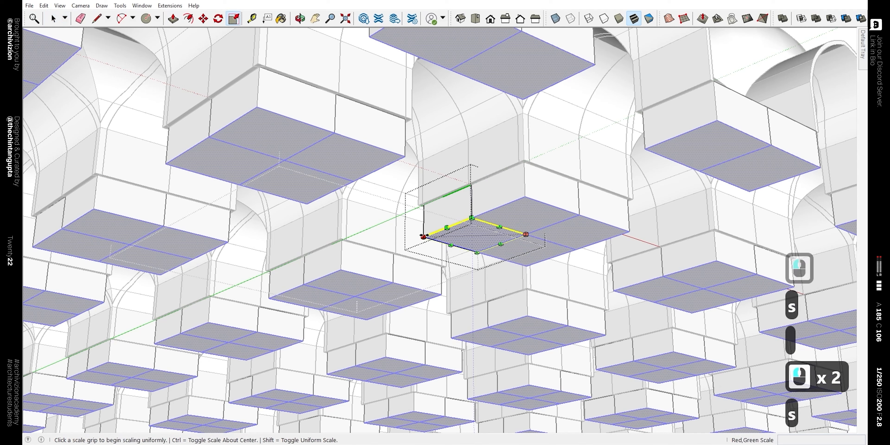
pyautogui.click(423, 237)
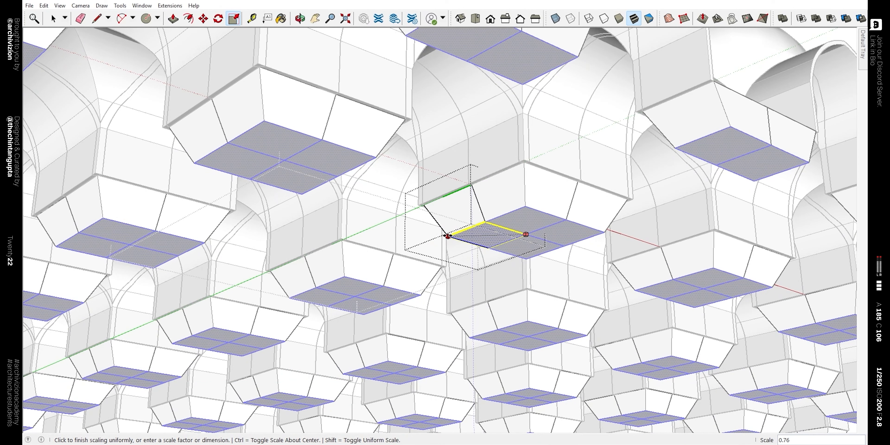
pyautogui.click(447, 236)
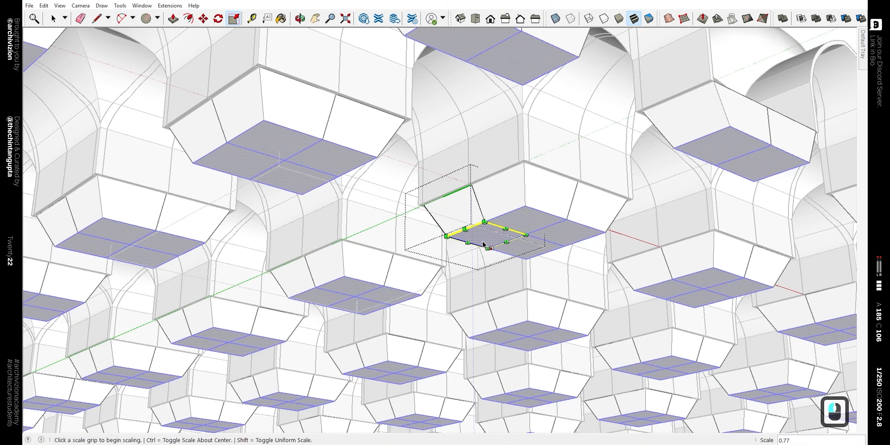
# Extrude the tapered block's bottom face down by about 6217 mm and scale the new face uniformly toward the pier's centre to about 0.88
pyautogui.press('e')
pyautogui.press('p')
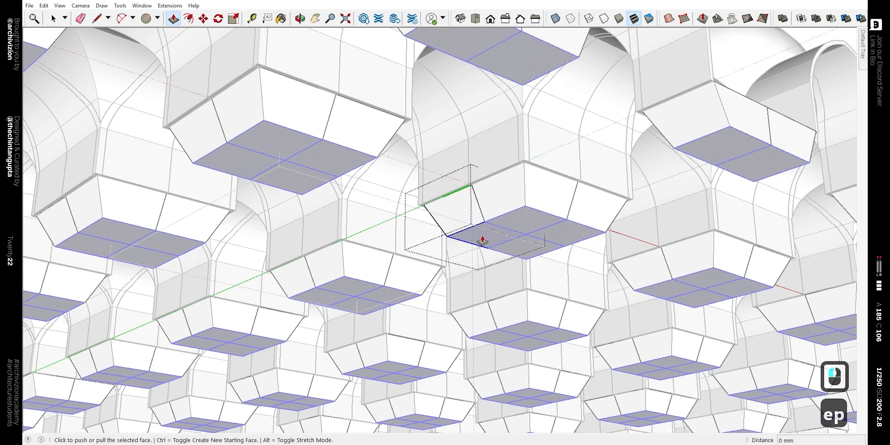
pyautogui.click(481, 242)
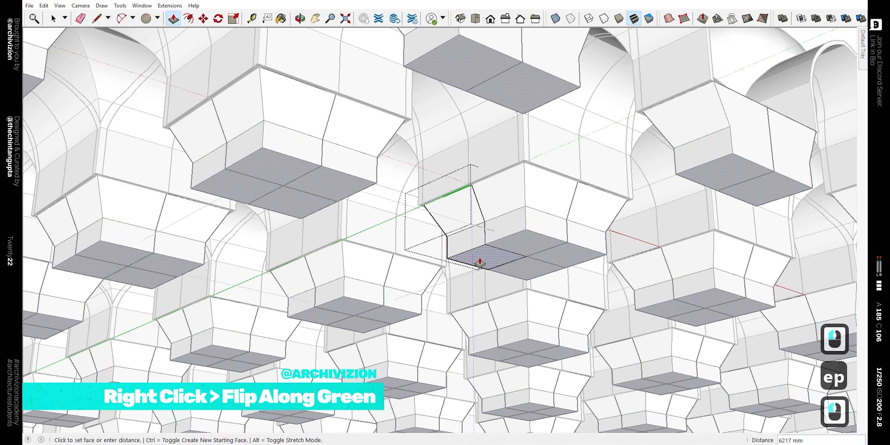
pyautogui.click(481, 262)
pyautogui.press('space')
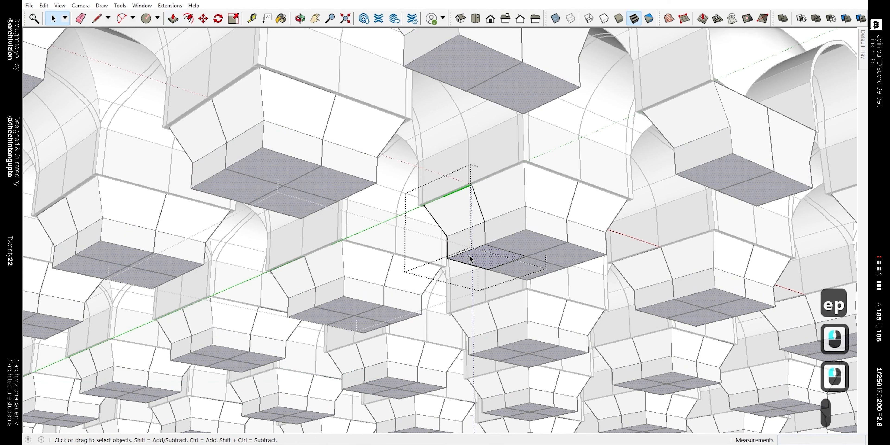
pyautogui.doubleClick(471, 256)
pyautogui.press('s')
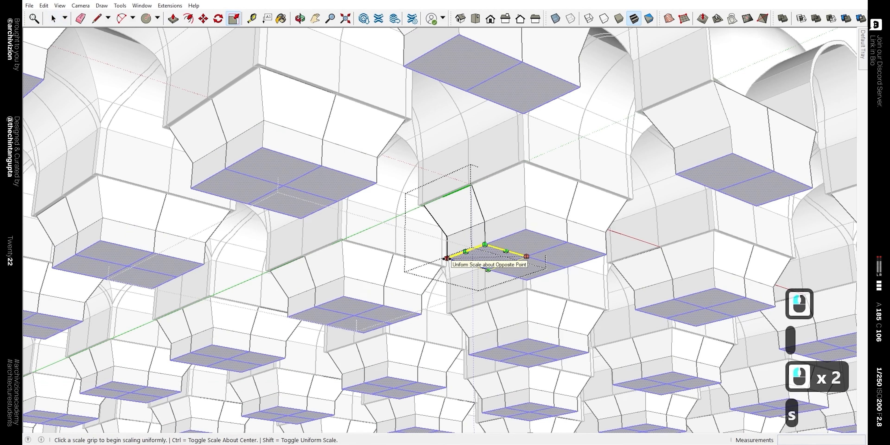
pyautogui.click(448, 258)
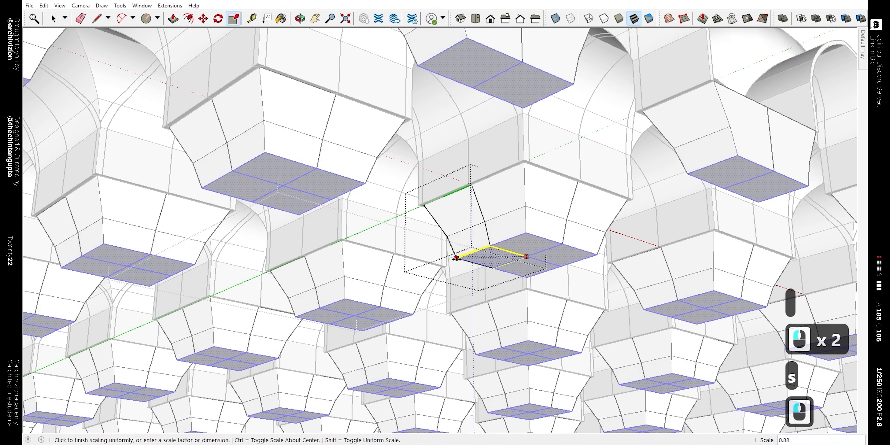
pyautogui.click(457, 259)
# Extrude the pier's bottom face down by about 5435 mm and scale it uniformly toward the pier's centre to about 0.89
pyautogui.press('p')
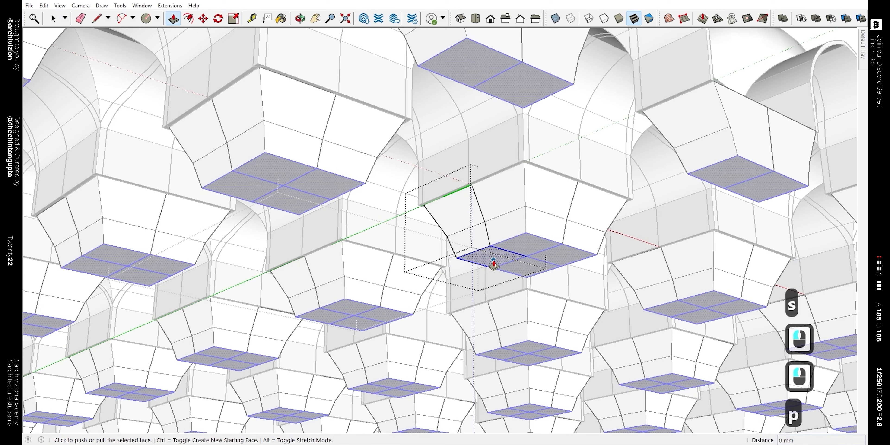
pyautogui.click(494, 262)
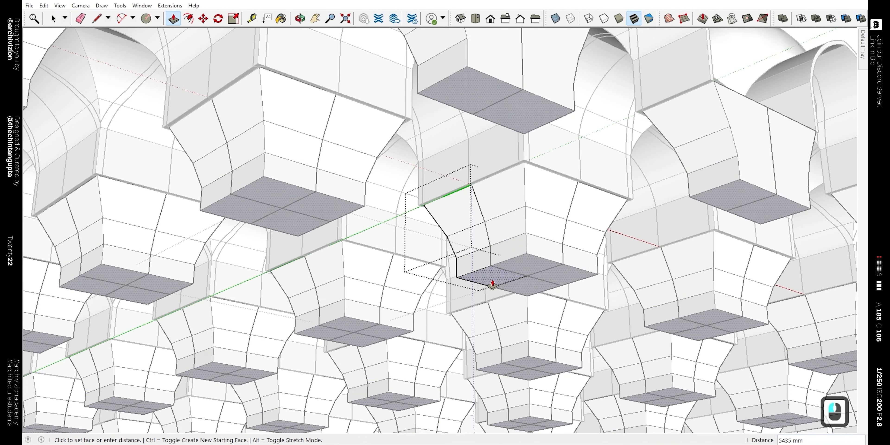
pyautogui.click(492, 284)
pyautogui.press('space')
pyautogui.doubleClick(485, 280)
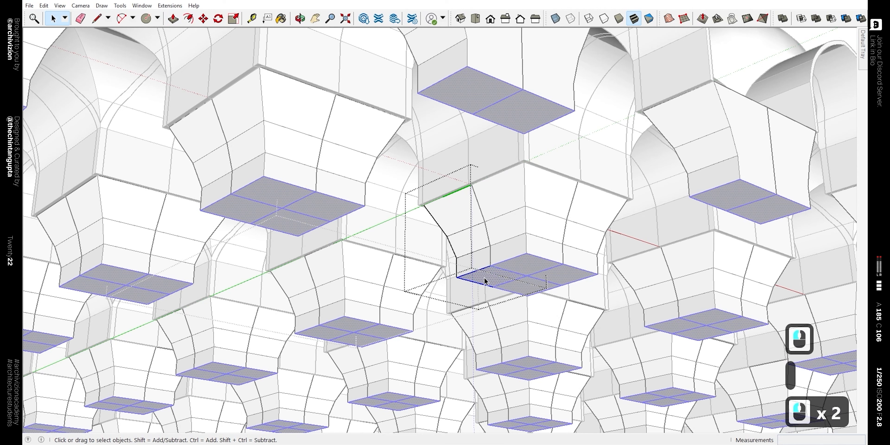
pyautogui.press('s')
pyautogui.click(459, 278)
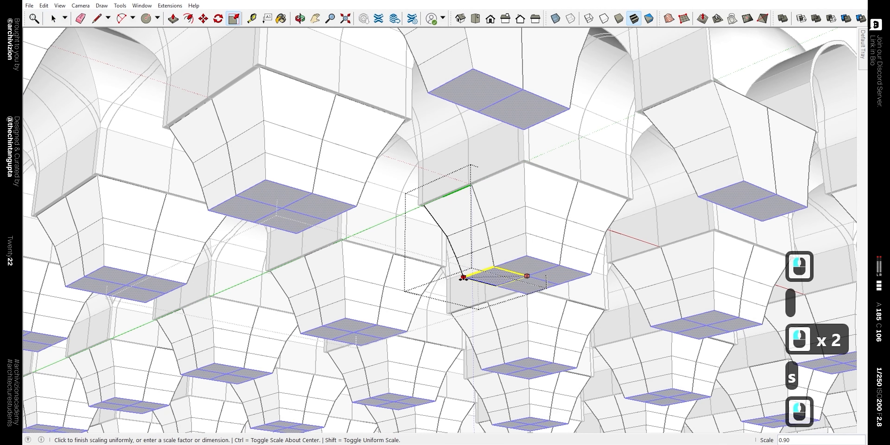
pyautogui.scroll(3, 465, 280)
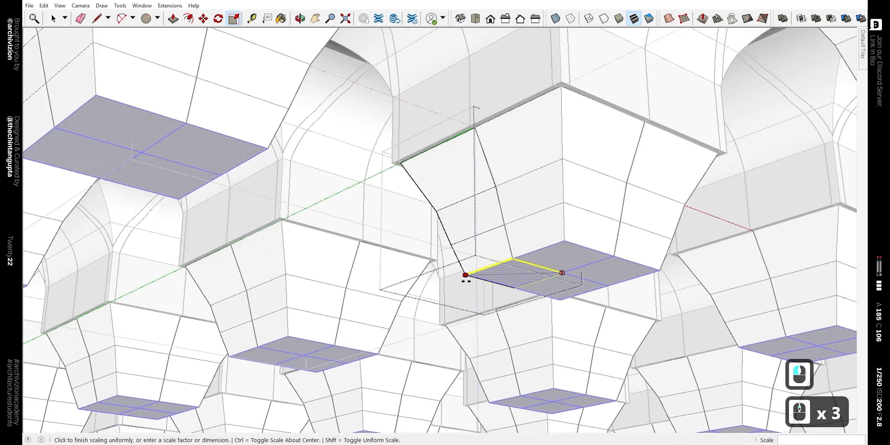
pyautogui.click(463, 281)
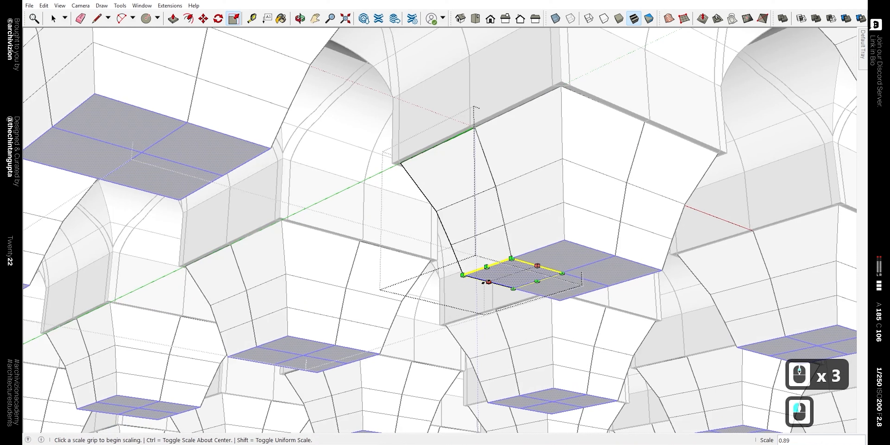
# Add one more downward extrusion below the last segment and scale its bottom face uniformly toward the pier's centre to about 0.88
pyautogui.press('p')
pyautogui.click(503, 276)
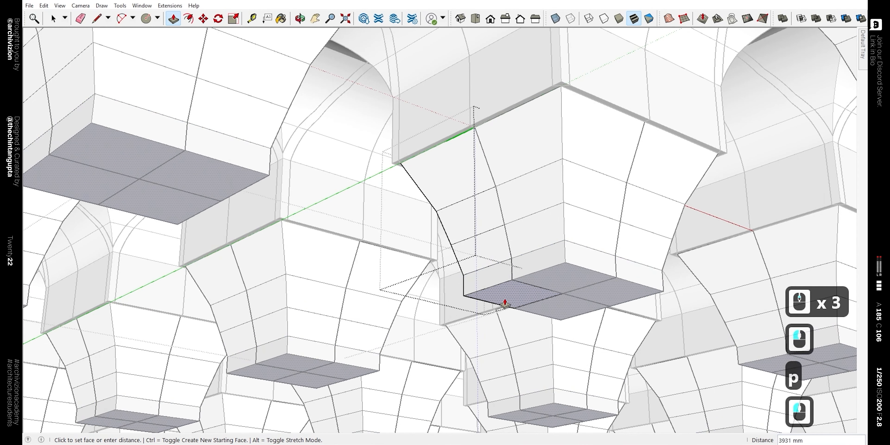
pyautogui.click(503, 313)
pyautogui.press('s')
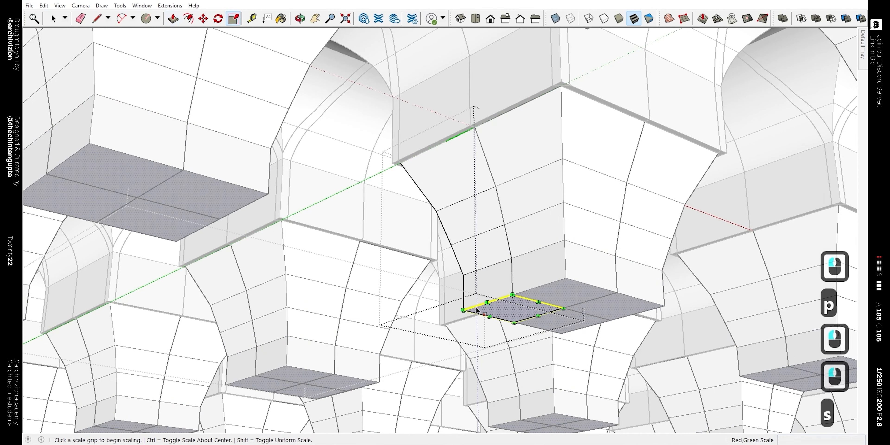
pyautogui.click(464, 310)
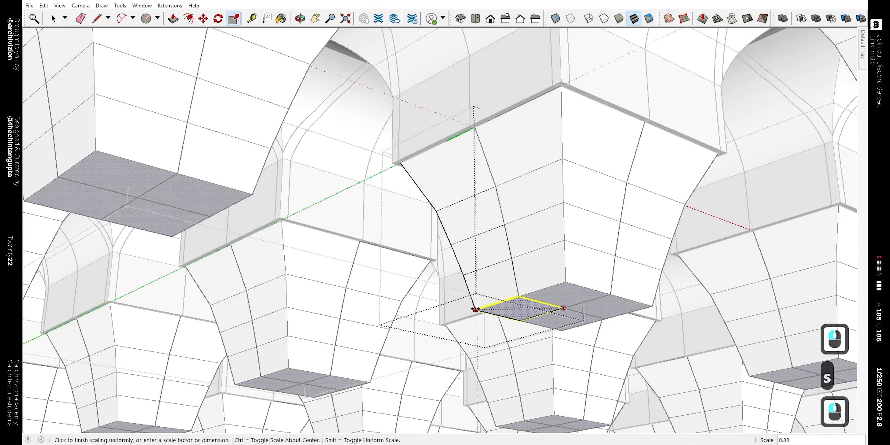
pyautogui.click(476, 309)
# Extrude the bottom face straight down by about 45170 mm to form the pier shaft, and leave component editing
pyautogui.scroll(-3, 477, 262)
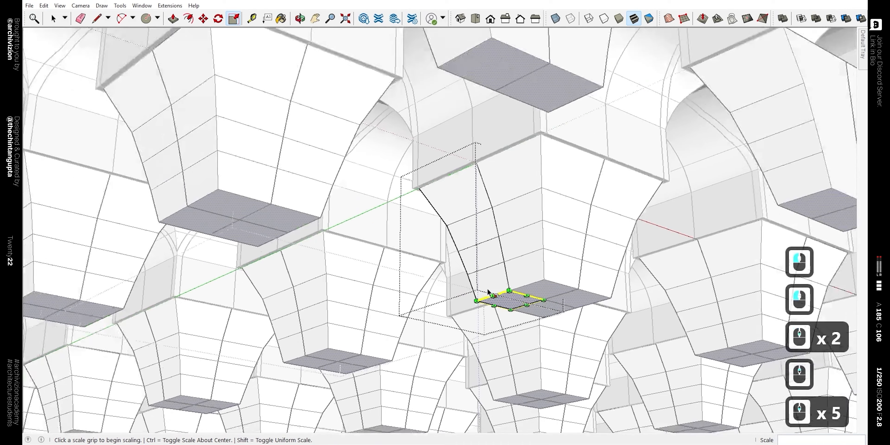
pyautogui.keyDown('shift'); pyautogui.moveTo(488, 291); pyautogui.dragTo(492, 226, button='middle'); pyautogui.keyUp('shift')
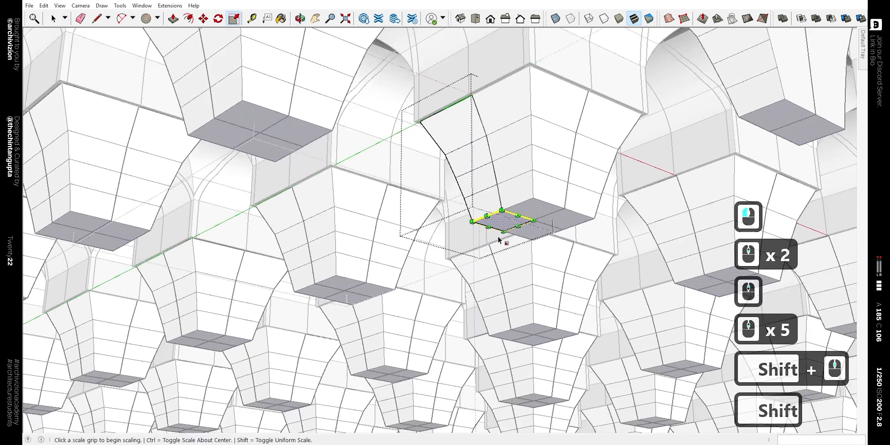
pyautogui.press('p')
pyautogui.click(501, 225)
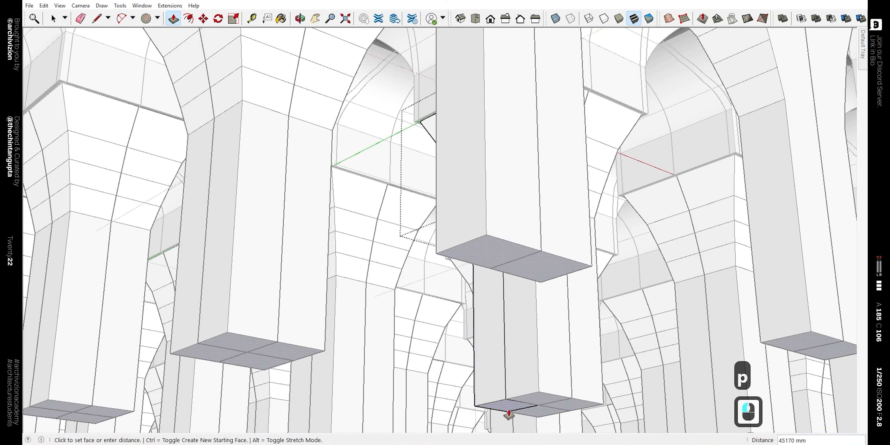
pyautogui.click(510, 419)
pyautogui.press('space')
pyautogui.scroll(-13, 514, 250)
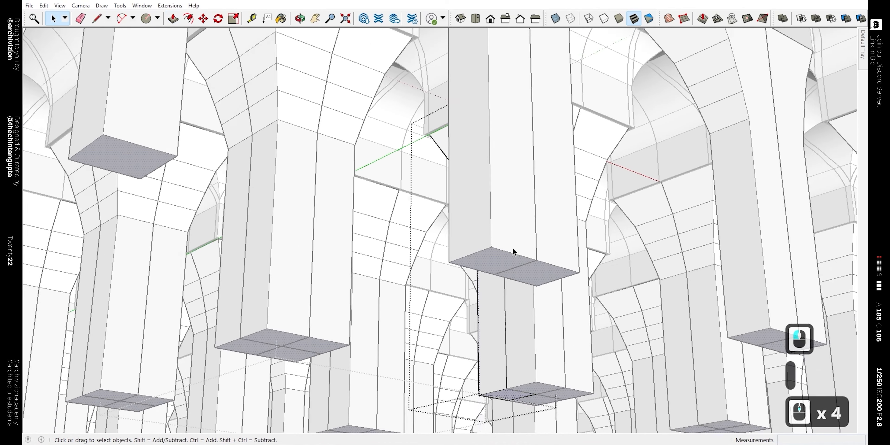
pyautogui.scroll(-15, 513, 248)
pyautogui.click(675, 101)
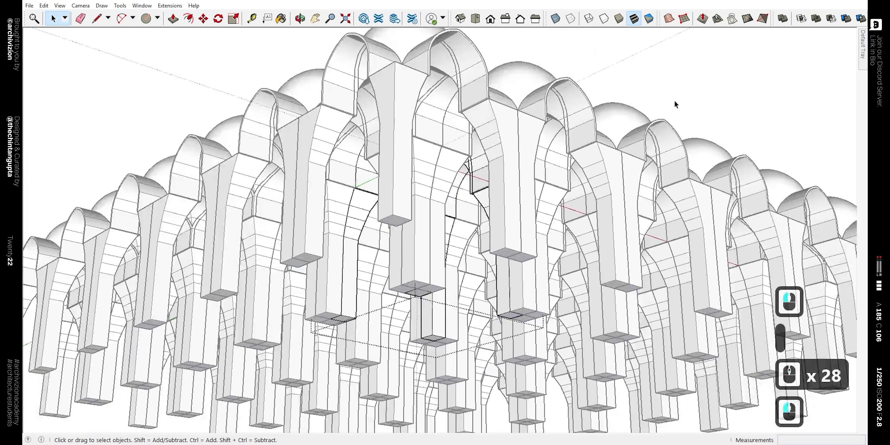
pyautogui.click(634, 57)
# In the front view, select the whole vault grid and move it from the outer corner pier's base point to the origin
pyautogui.scroll(-4, 634, 57)
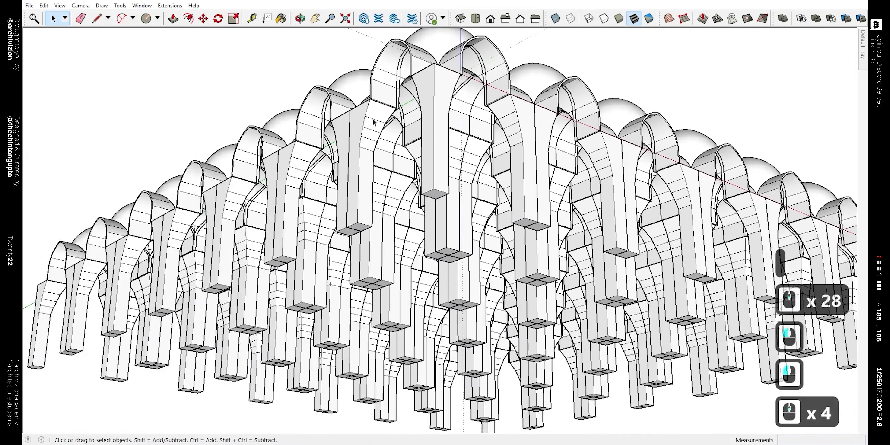
pyautogui.moveTo(373, 121); pyautogui.dragTo(394, 187, button='middle')
pyautogui.click(491, 18)
pyautogui.scroll(-14, 490, 161)
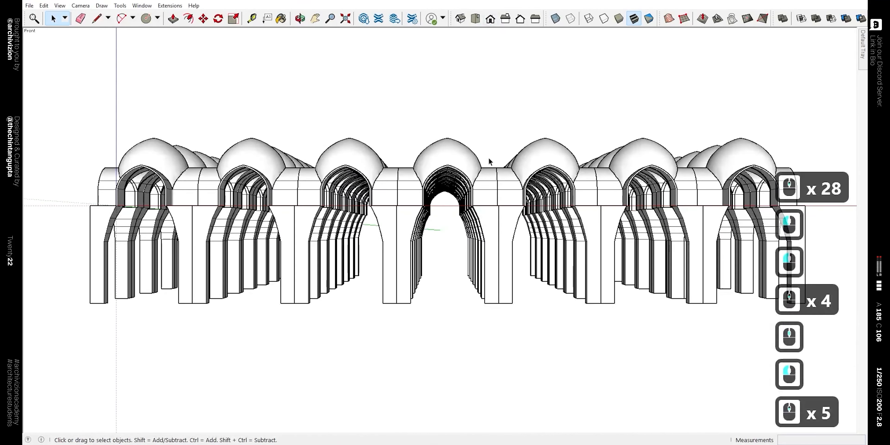
pyautogui.scroll(-4, 489, 161)
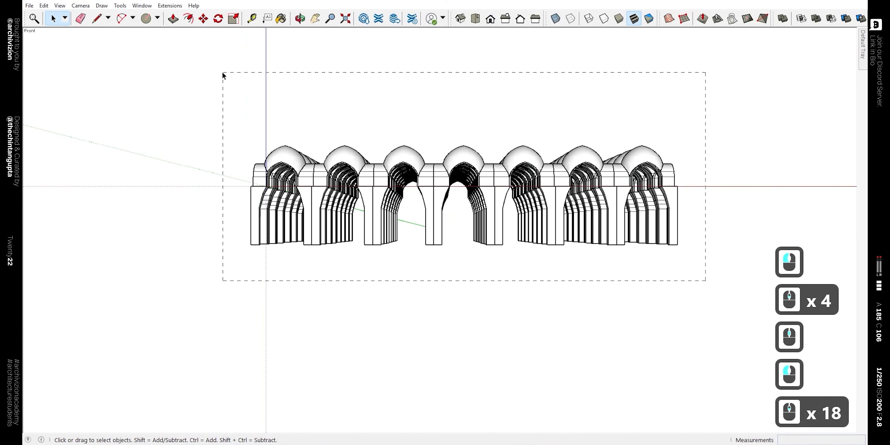
pyautogui.moveTo(223, 74); pyautogui.dragTo(222, 74)
pyautogui.press('m')
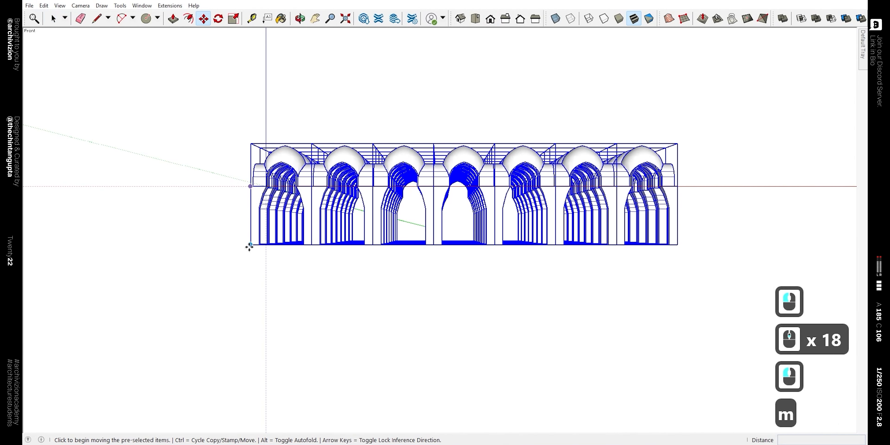
pyautogui.click(250, 246)
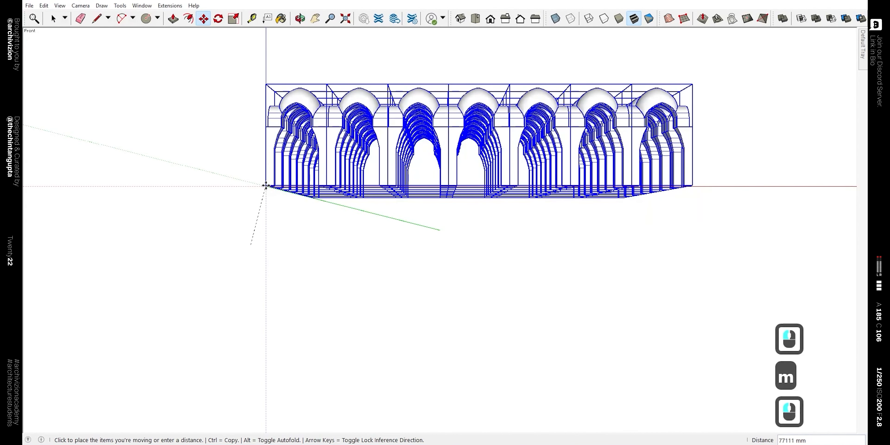
pyautogui.click(266, 186)
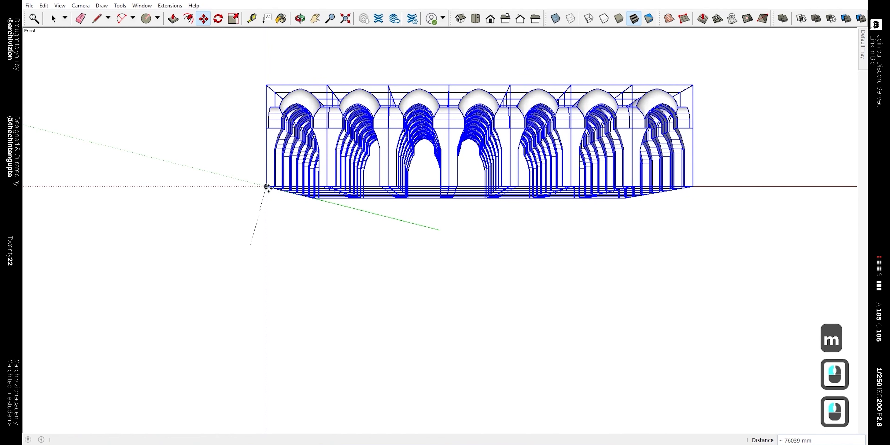
pyautogui.press('space')
pyautogui.click(261, 231)
# Turn on shadows for the model and set the shadow time to 08:40 AM
pyautogui.moveTo(261, 231); pyautogui.dragTo(452, 292, button='middle')
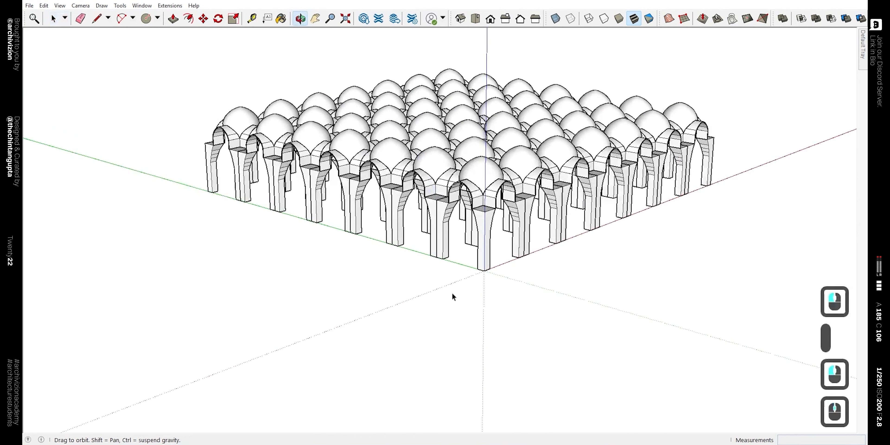
pyautogui.moveTo(557, 218); pyautogui.dragTo(470, 248, button='middle')
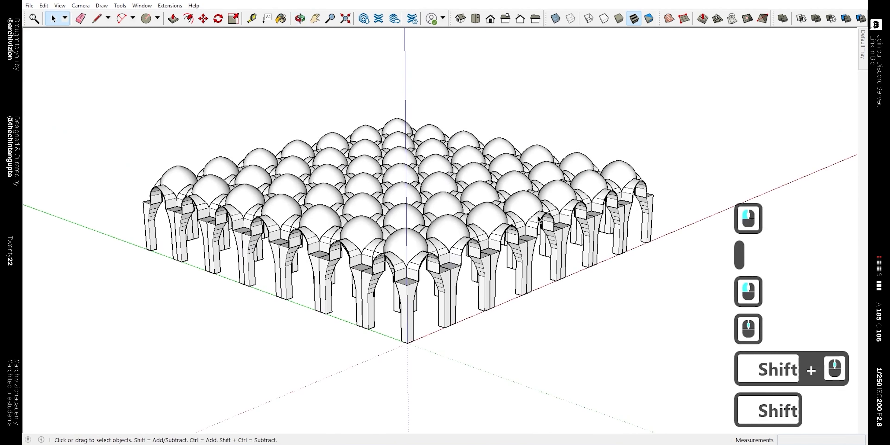
pyautogui.moveTo(541, 220); pyautogui.dragTo(149, 275, button='middle')
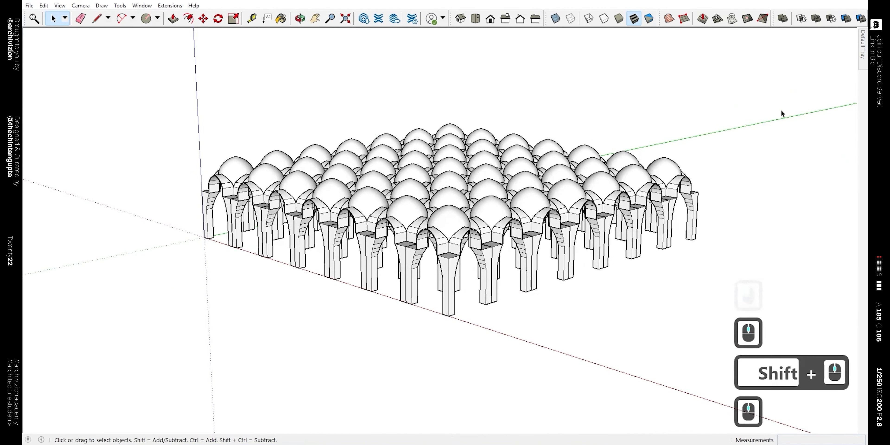
pyautogui.moveTo(864, 61)
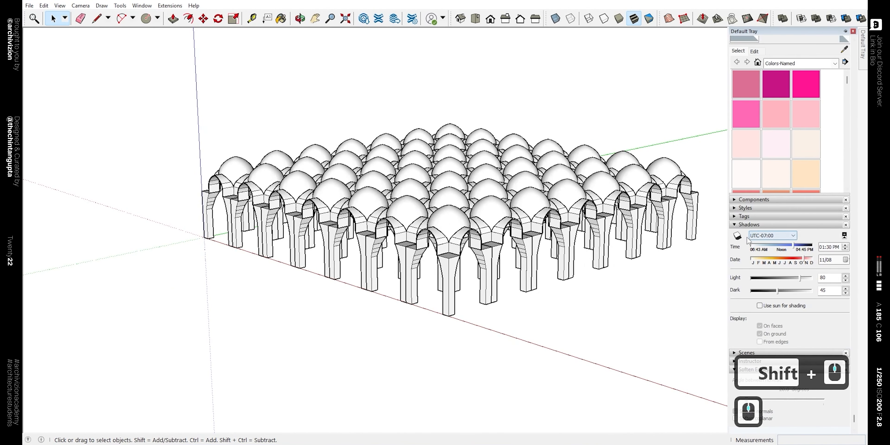
pyautogui.click(739, 237)
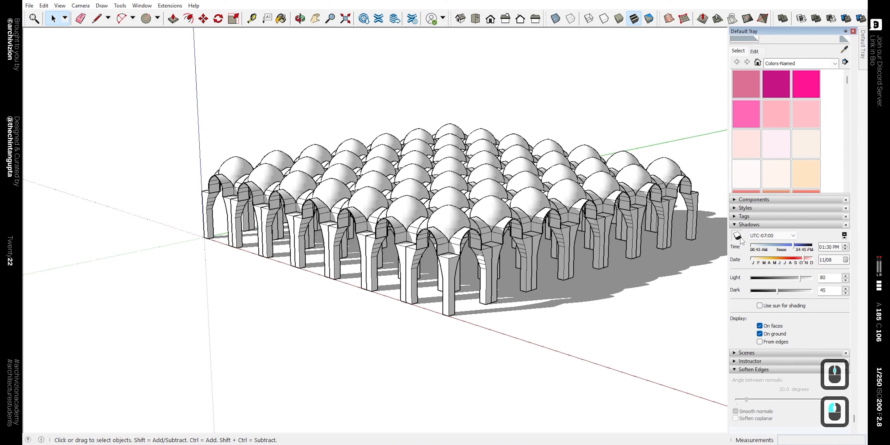
pyautogui.click(764, 248)
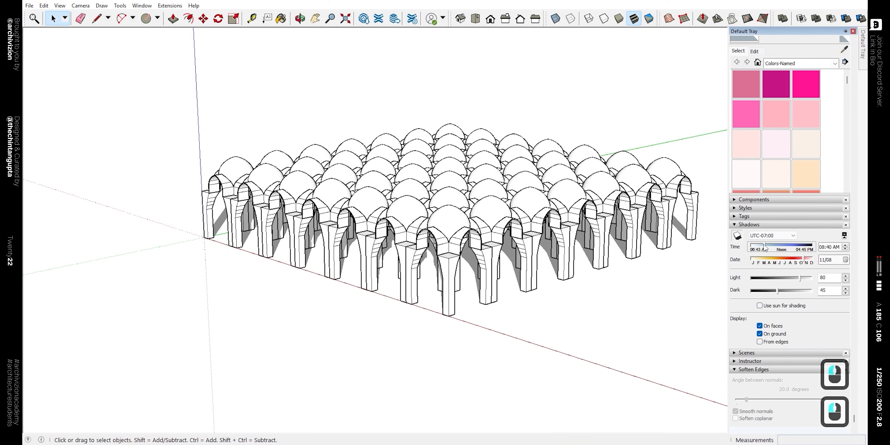
# Examine the shaded vault grid from its corner, its long side and a low view along one arched aisle
pyautogui.scroll(3, 601, 308)
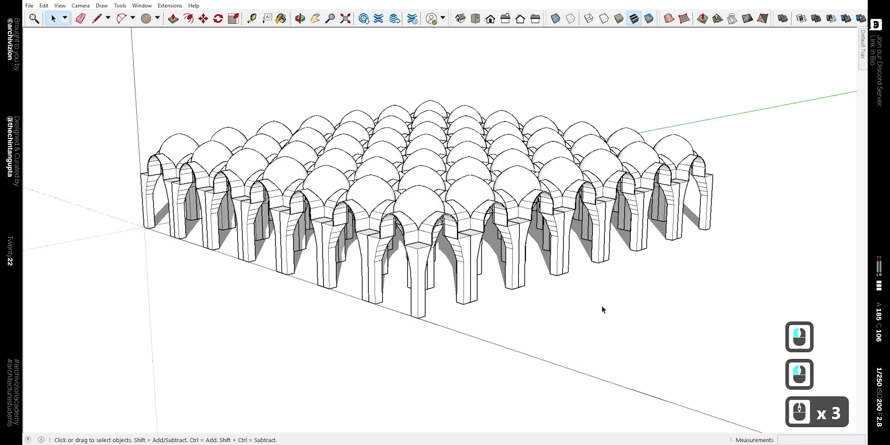
pyautogui.scroll(2, 418, 239)
pyautogui.keyDown('shift'); pyautogui.moveTo(409, 241); pyautogui.dragTo(424, 257, button='middle'); pyautogui.keyUp('shift')
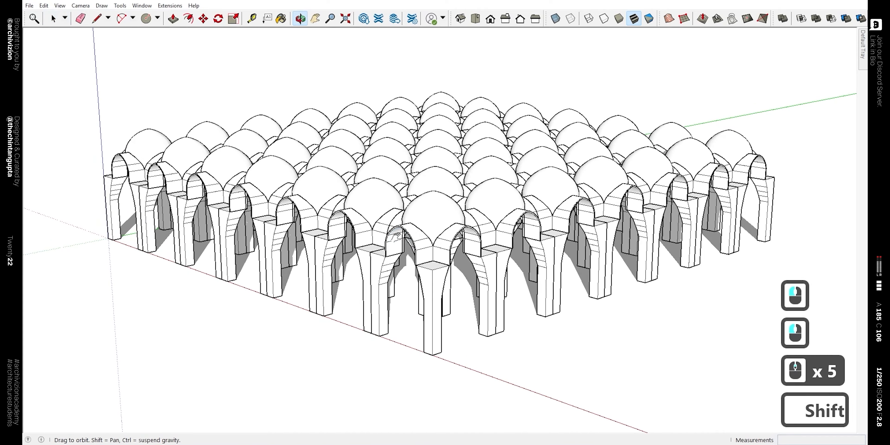
pyautogui.scroll(2, 447, 277)
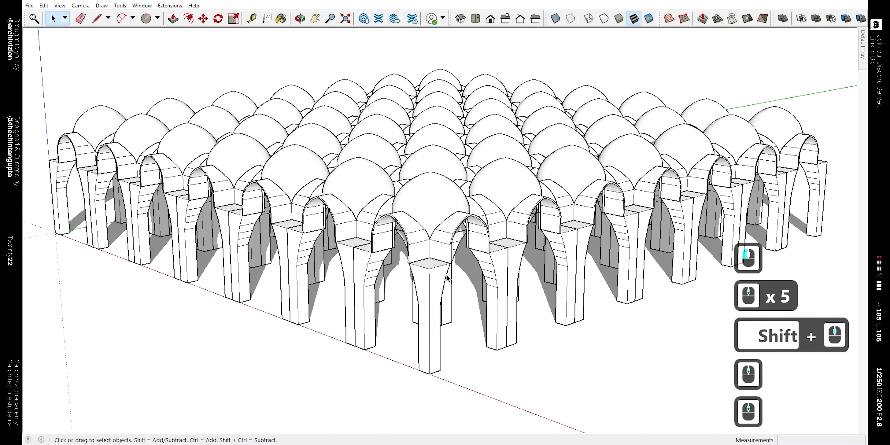
pyautogui.moveTo(477, 324); pyautogui.dragTo(609, 317, button='middle')
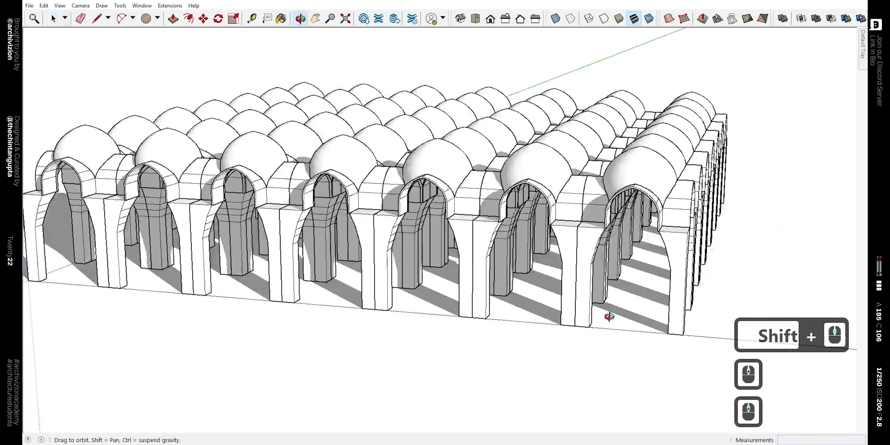
pyautogui.scroll(6, 710, 246)
pyautogui.moveTo(601, 248); pyautogui.dragTo(654, 212, button='middle')
pyautogui.scroll(5, 533, 207)
pyautogui.moveTo(532, 207); pyautogui.dragTo(519, 187, button='middle')
pyautogui.keyDown('shift'); pyautogui.moveTo(519, 186); pyautogui.dragTo(497, 214, button='middle'); pyautogui.keyUp('shift')
pyautogui.moveTo(498, 214); pyautogui.dragTo(514, 244, button='middle')
pyautogui.scroll(-1, 515, 265)
pyautogui.keyDown('shift'); pyautogui.moveTo(514, 244); pyautogui.dragTo(503, 248, button='middle'); pyautogui.keyUp('shift')
# Walk the camera forward through the arched aisle between the piers with the Walk tool
pyautogui.click(80, 6)
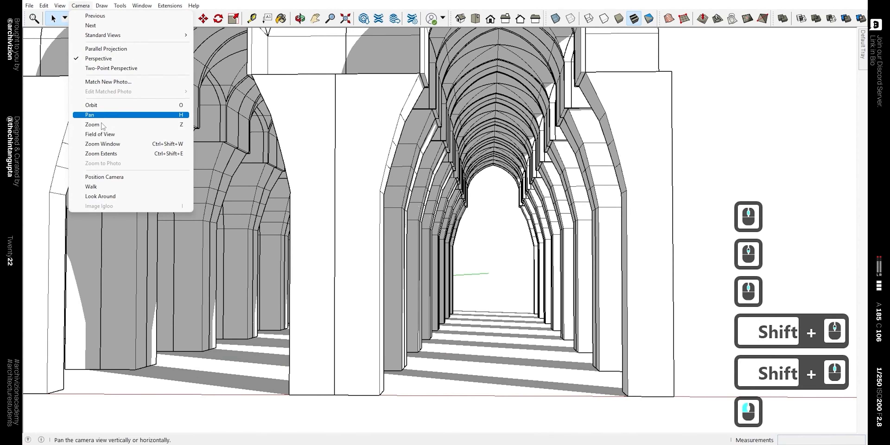
pyautogui.click(110, 186)
pyautogui.moveTo(493, 279); pyautogui.dragTo(501, 139)
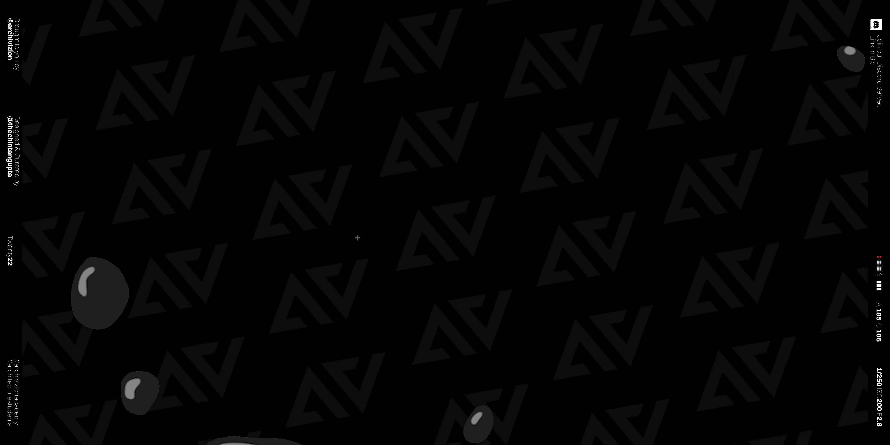